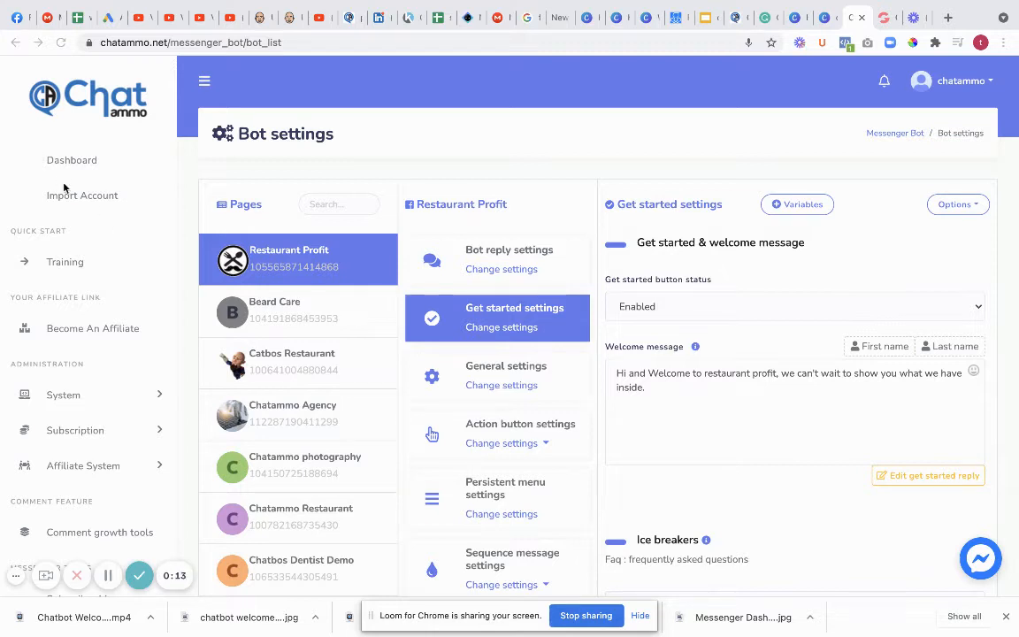
Open the Visual Flow Builder from the Messenger tools
scroll(67, 170, "down", 1)
scroll(70, 164, "down", 5)
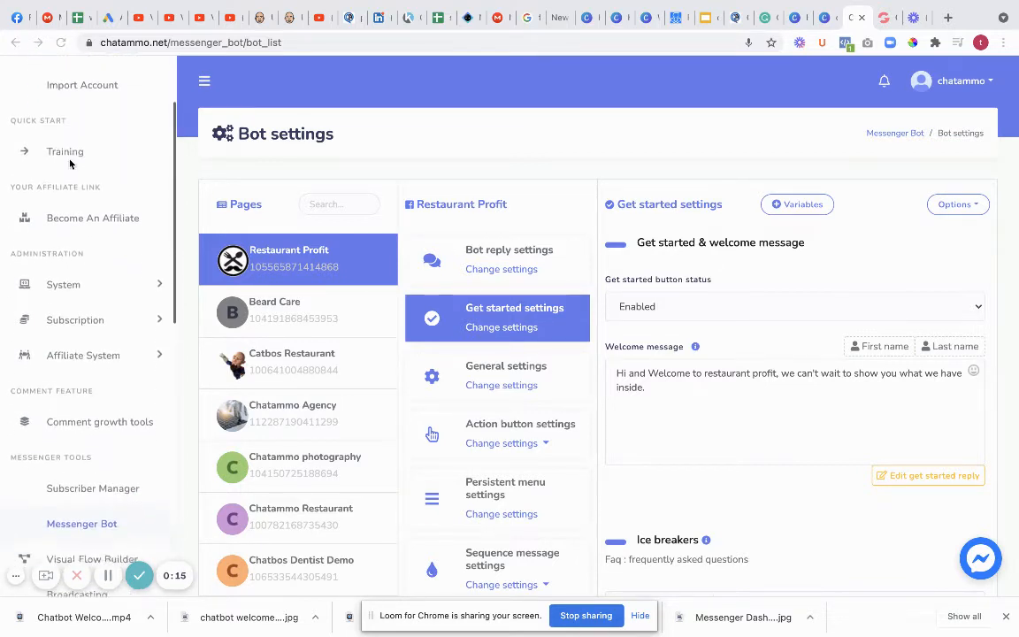
scroll(88, 221, "down", 1)
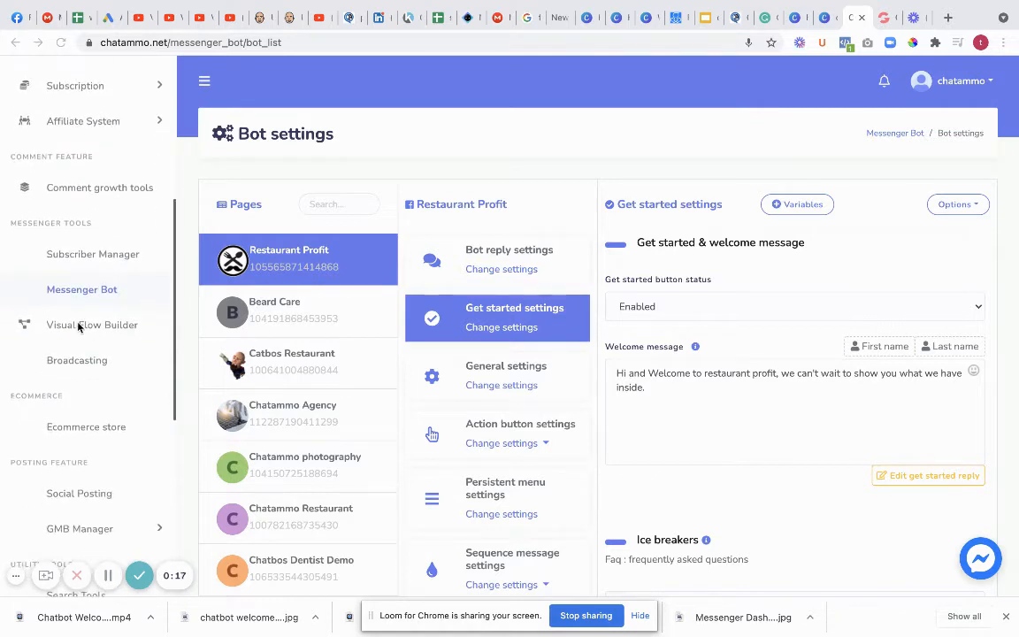
left_click(84, 325)
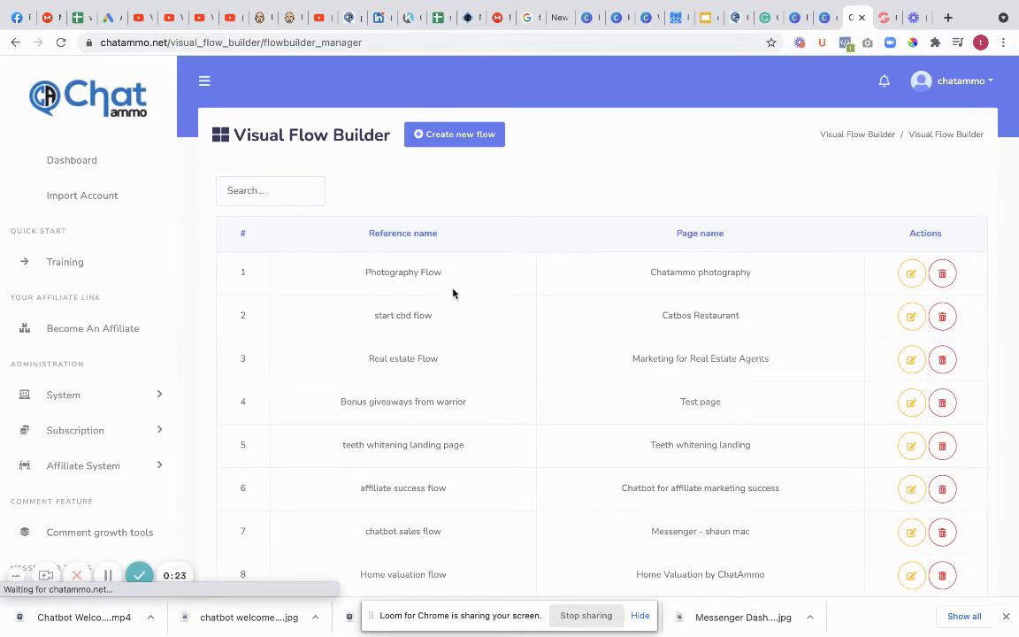
Create a new flow for the Beard Care page
left_click(439, 135)
left_click(433, 137)
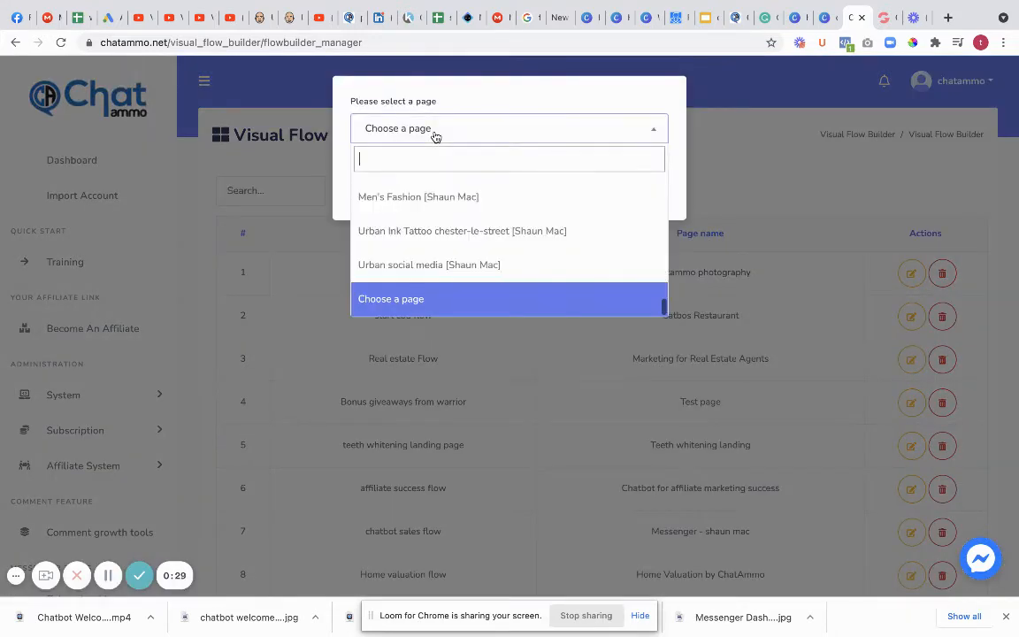
type("beard")
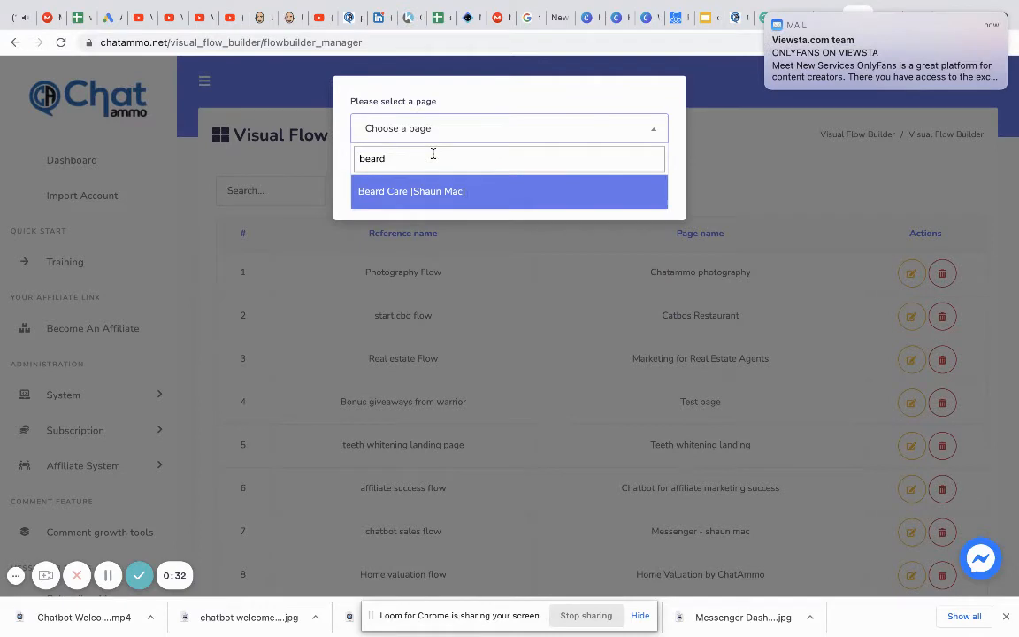
left_click(393, 191)
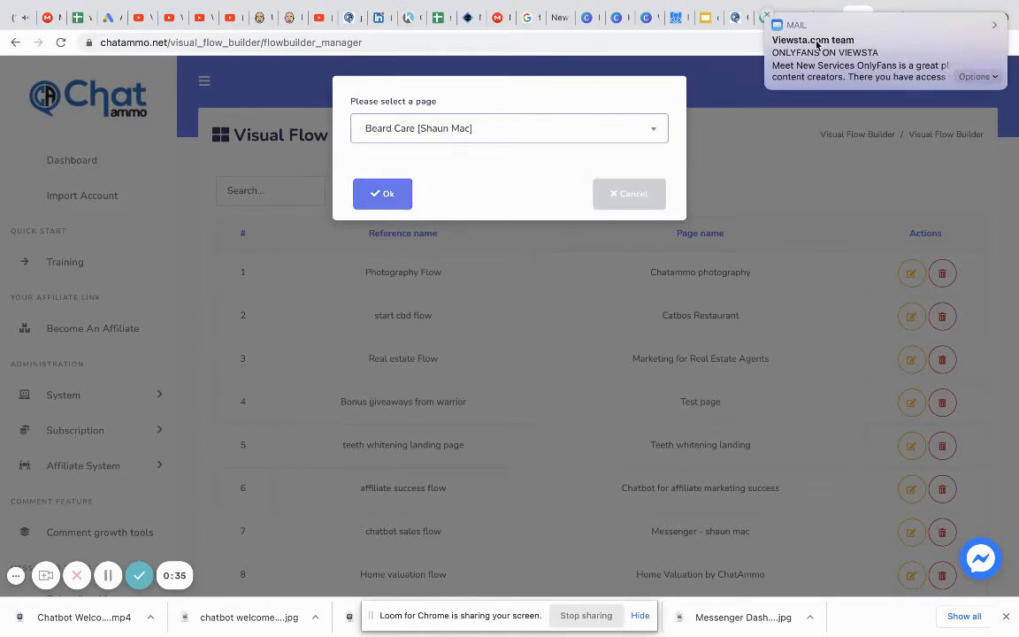
left_click(382, 193)
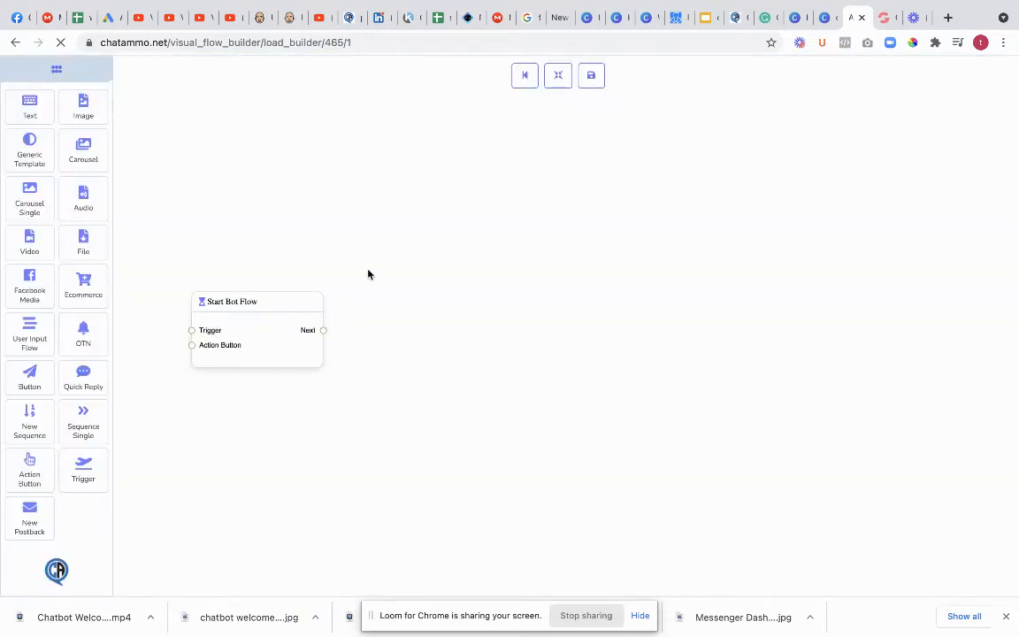
Reposition the Start Bot Flow block on the canvas and add an Action Button block above it
left_click_drag(275, 299, 371, 249)
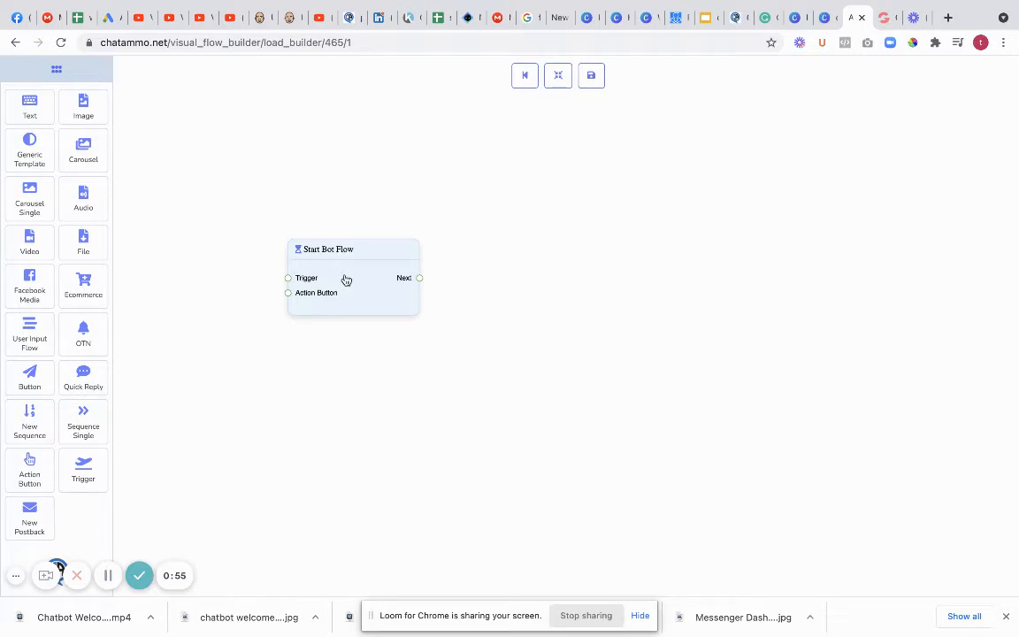
scroll(292, 276, "down", 1)
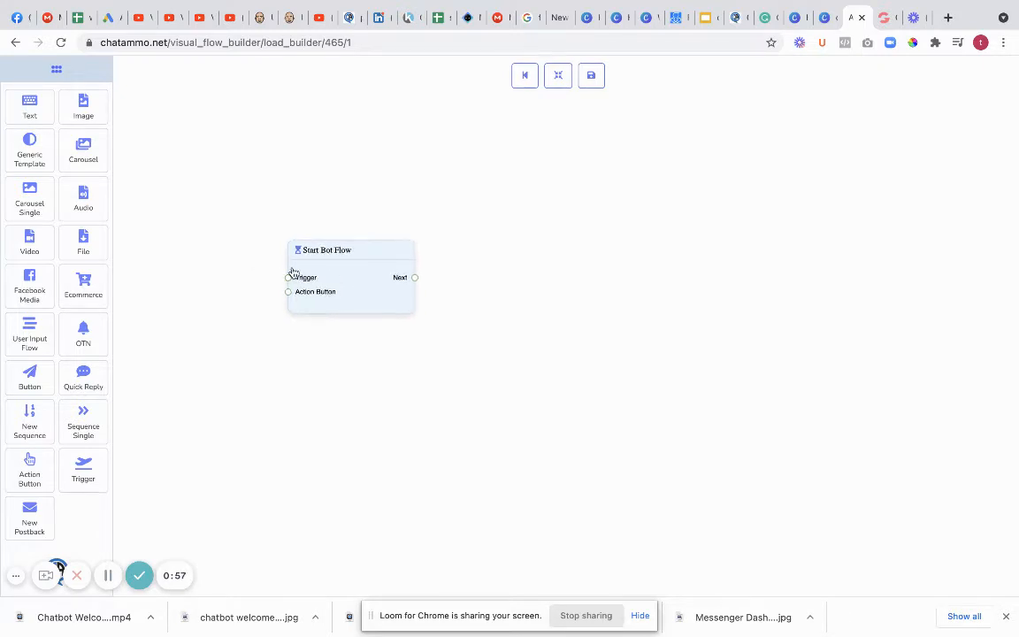
scroll(292, 276, "up", 2)
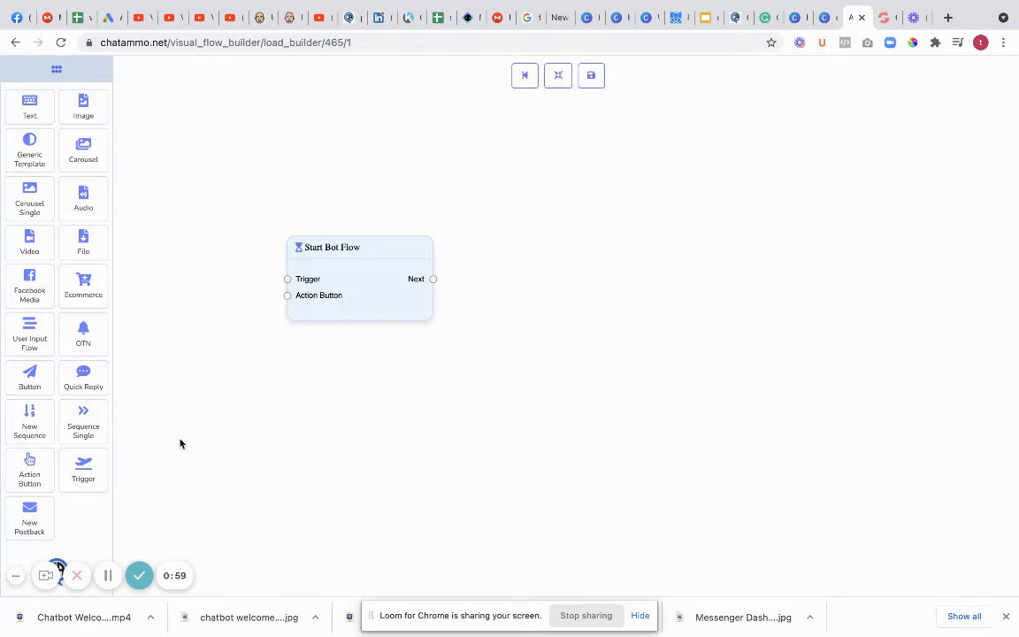
left_click_drag(29, 462, 183, 216)
left_click_drag(248, 183, 250, 162)
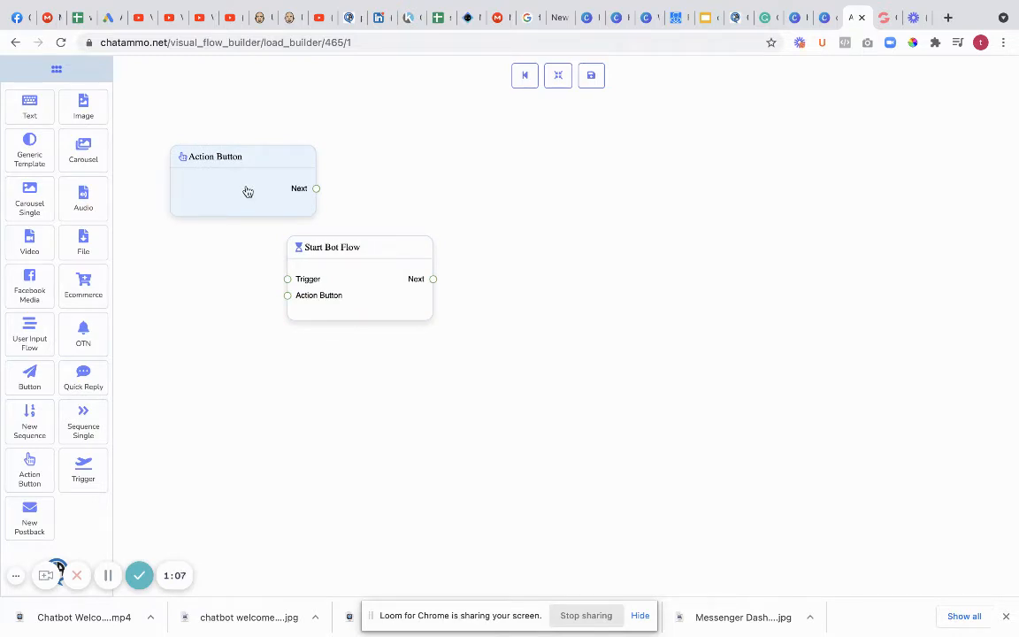
Configure the Action Button block to use the Get-started template action
scroll(248, 192, "down", 4)
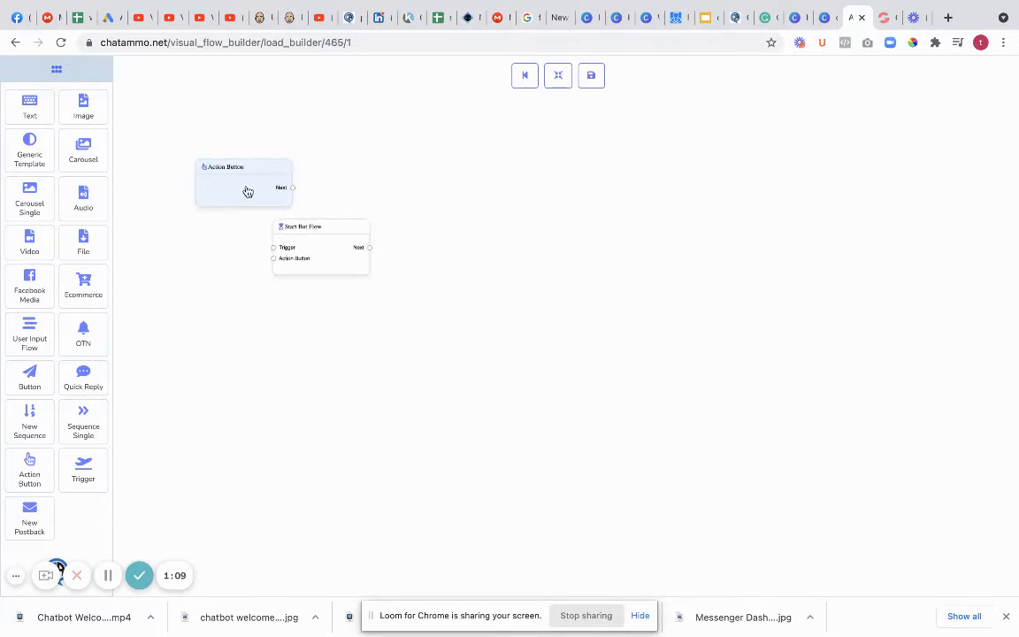
double_click(248, 192)
left_click(917, 128)
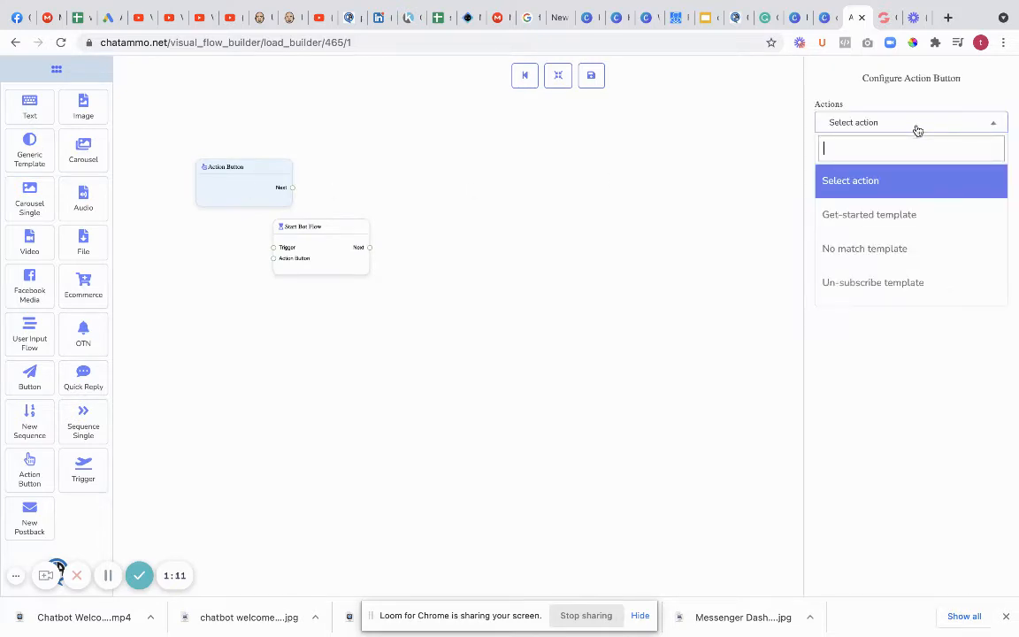
left_click(885, 218)
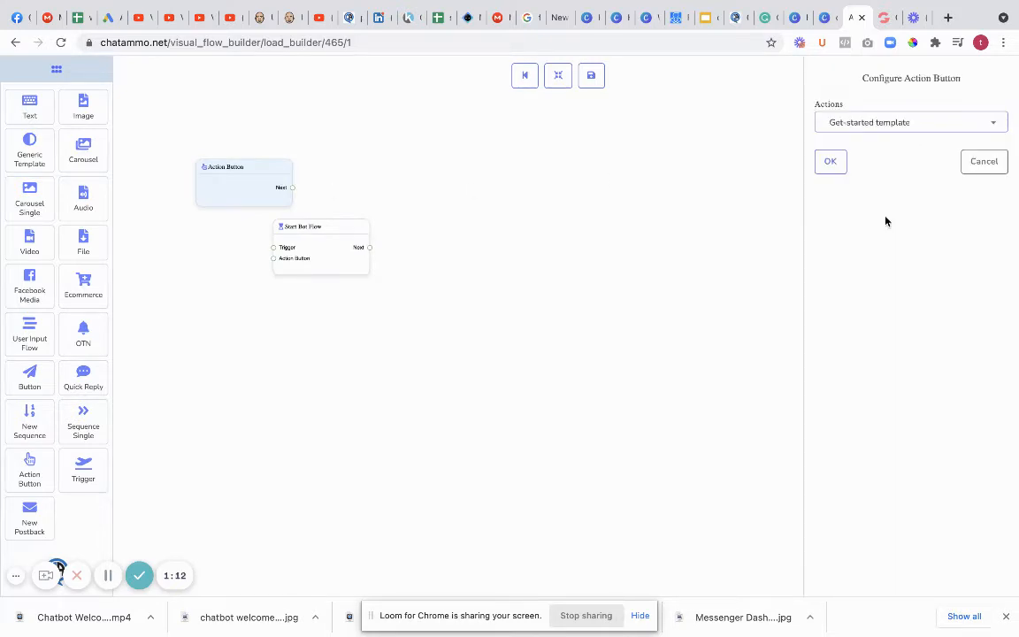
left_click(829, 161)
Place the Action Button and Start Bot Flow blocks side by side and connect the former's Next output to the latter's Action Button input
left_click_drag(243, 169, 198, 204)
left_click_drag(329, 224, 326, 200)
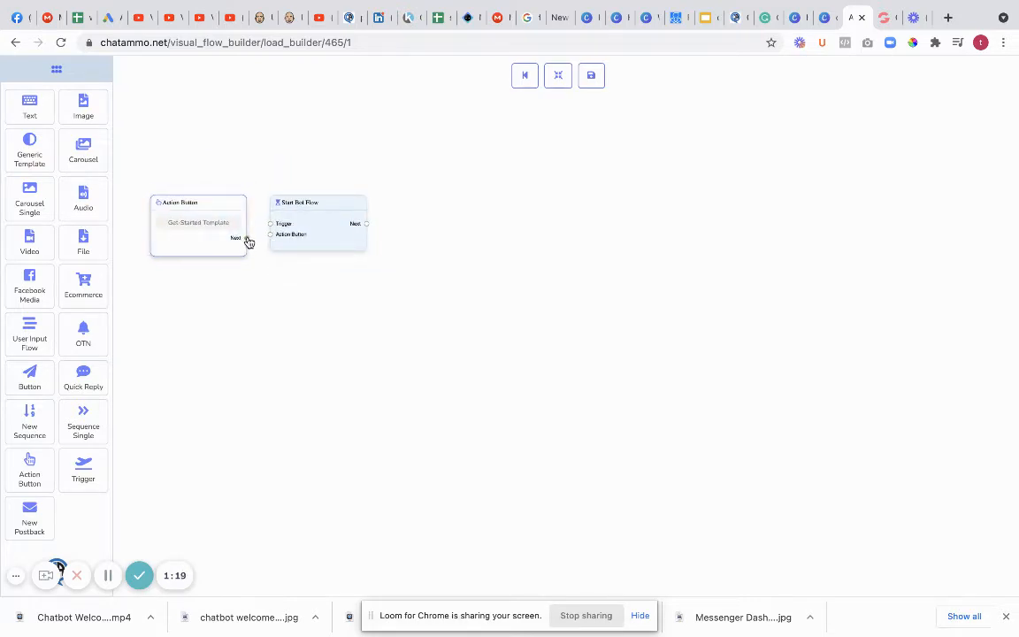
left_click_drag(249, 243, 271, 240)
scroll(285, 268, "up", 5)
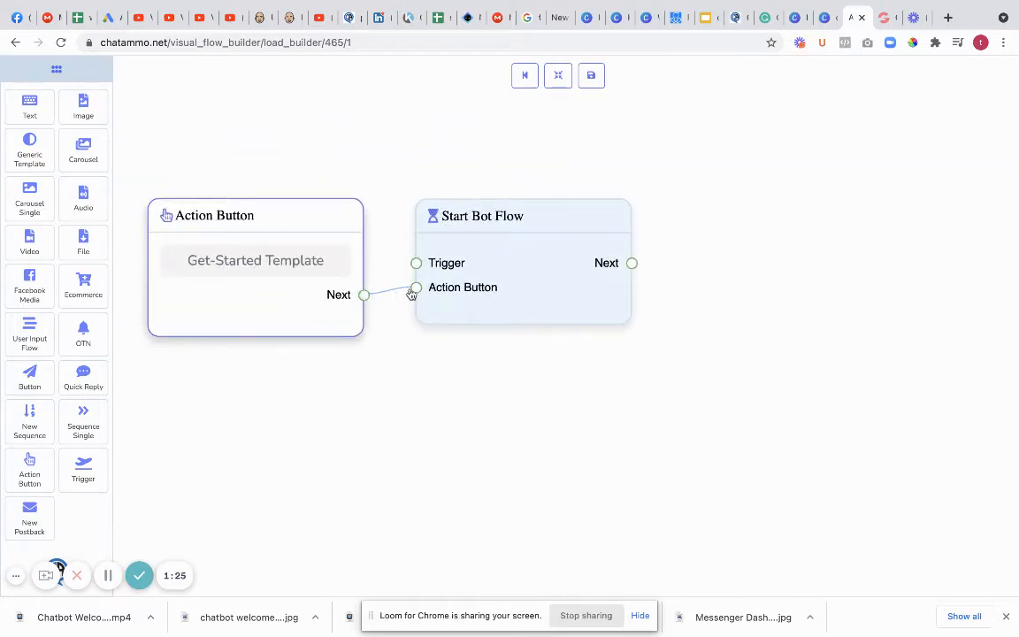
Try connecting the Action Button block's Next output to the Trigger input, and reconnect it to the Action Button input
left_click_drag(364, 294, 416, 262)
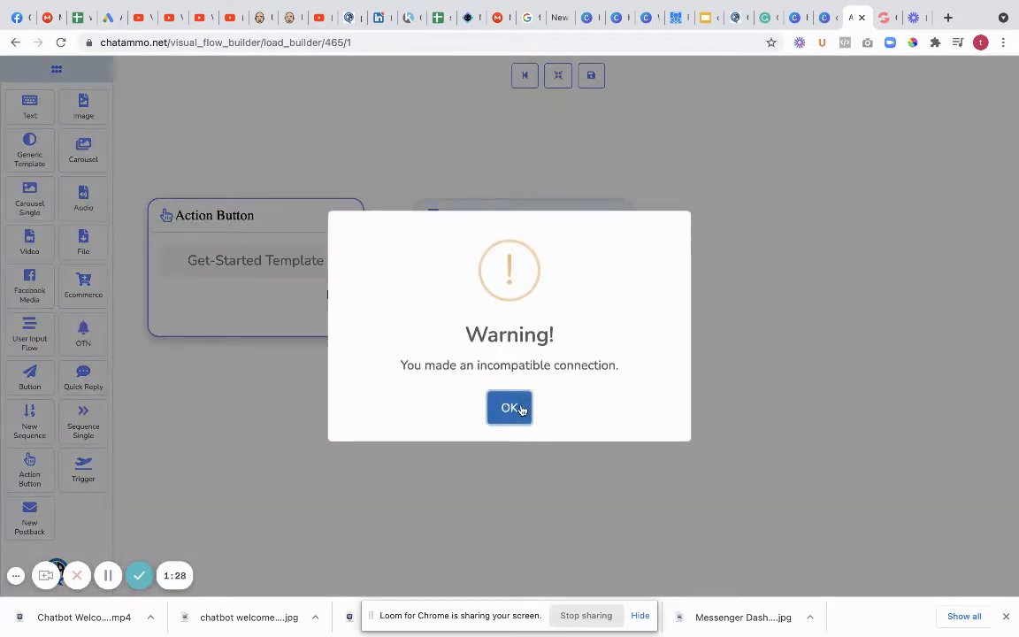
left_click(518, 403)
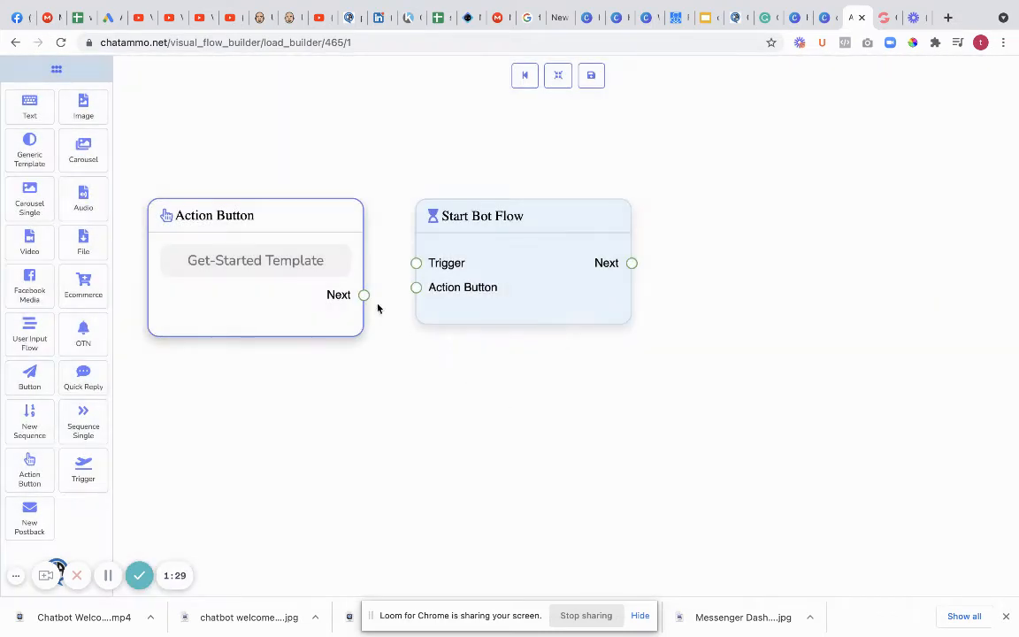
left_click_drag(363, 296, 416, 288)
Close the browser's downloads bar and title the Start Bot Flow block "beard flow test"
left_click(1005, 616)
double_click(512, 270)
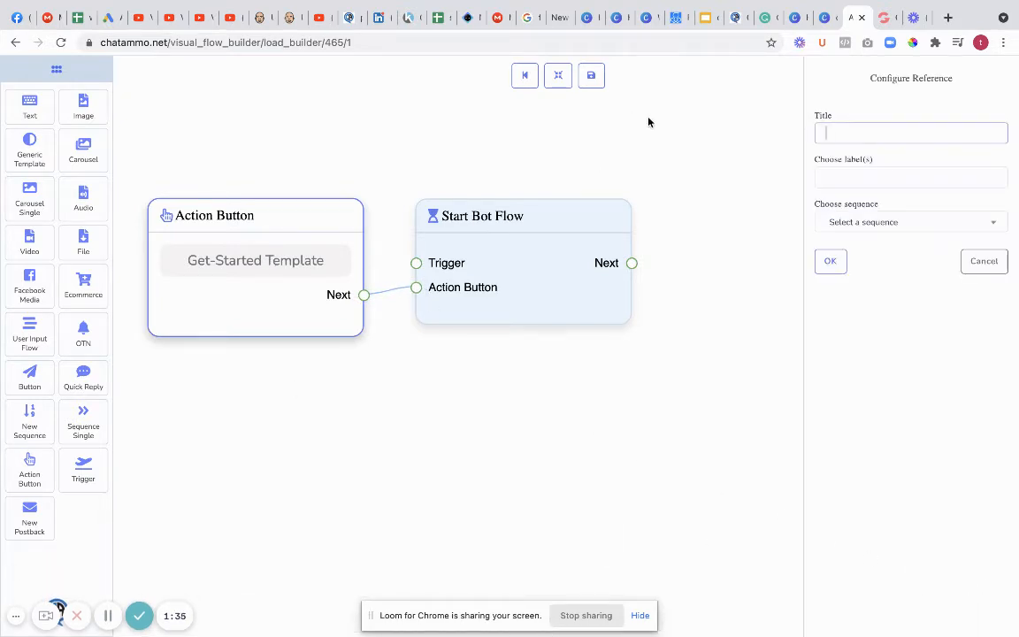
type("beard flow test")
left_click(829, 261)
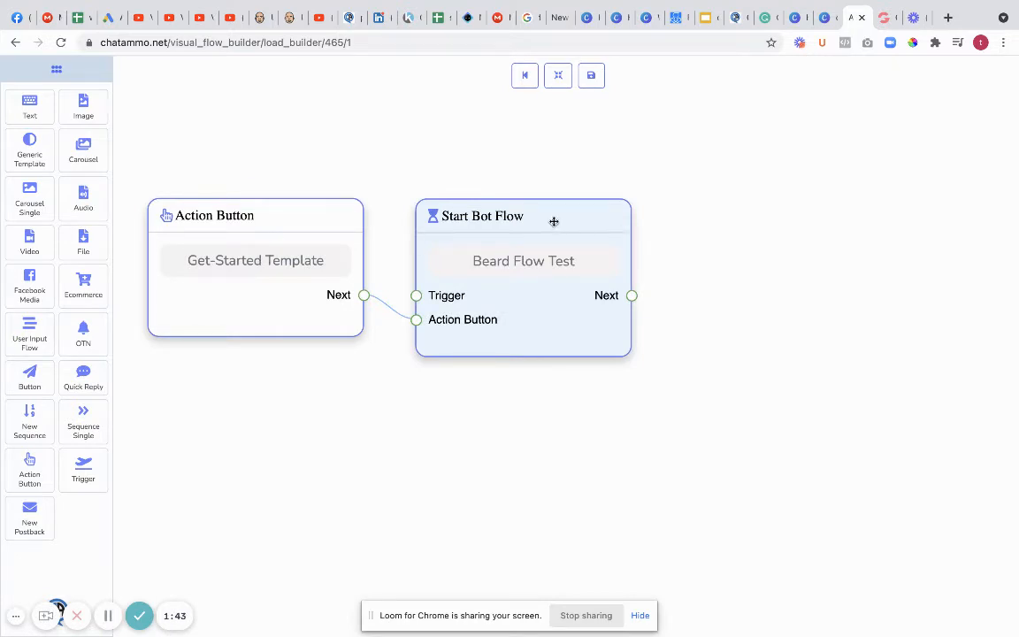
Move the Start Bot Flow block closer to the Action Button block and add an Image block after it
left_click_drag(549, 219, 517, 222)
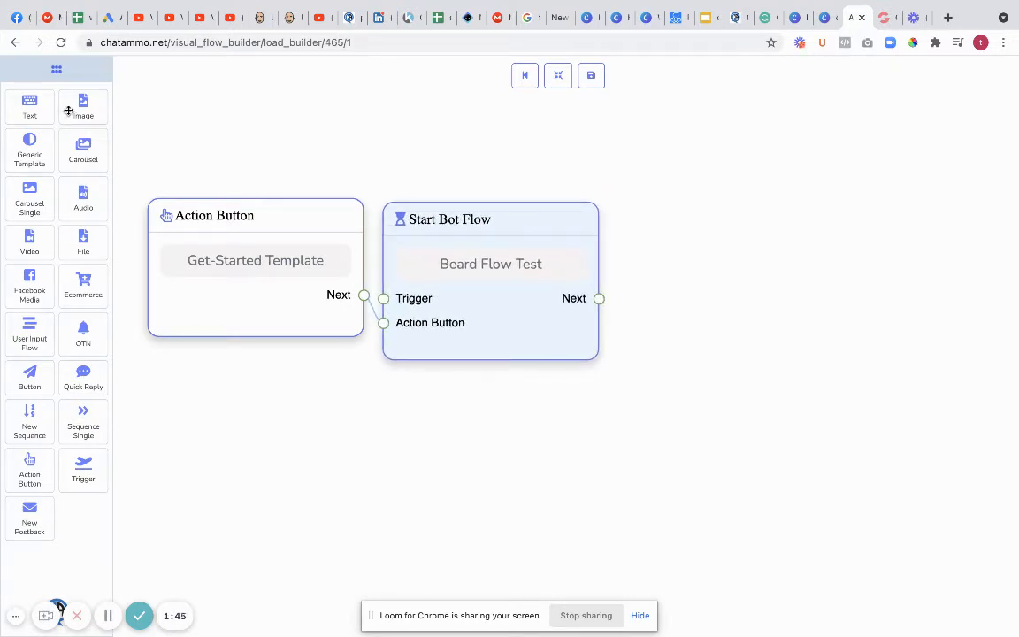
left_click_drag(76, 108, 707, 336)
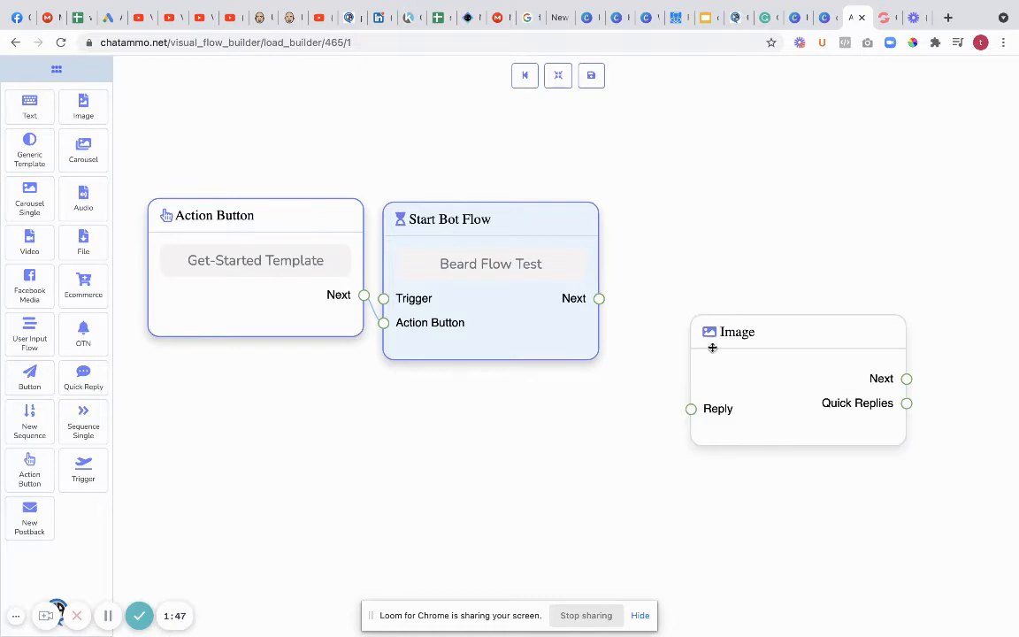
left_click_drag(796, 364, 740, 271)
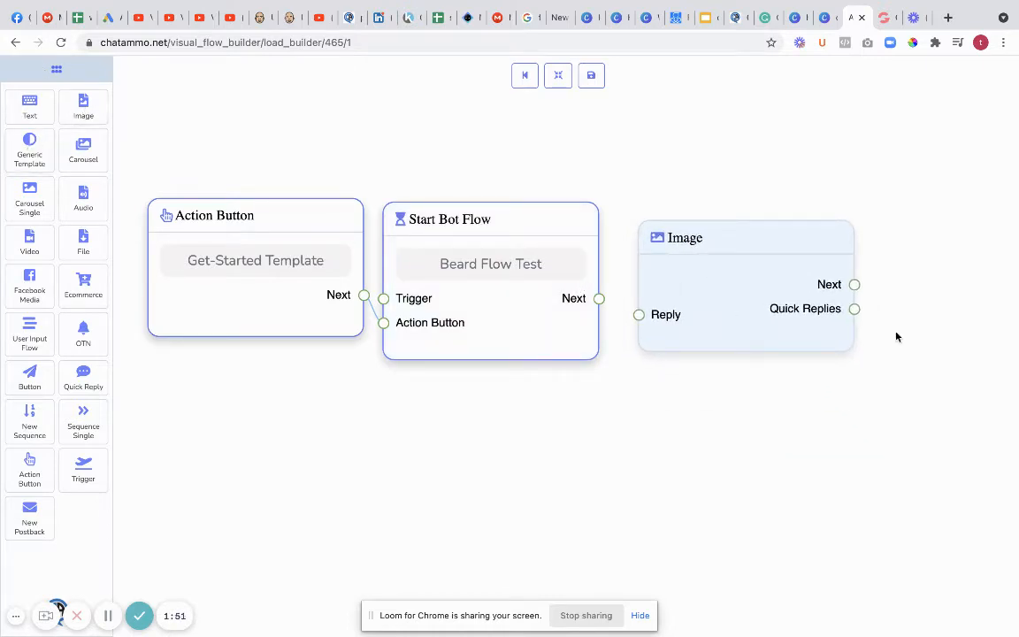
left_click(516, 459, "ctrl")
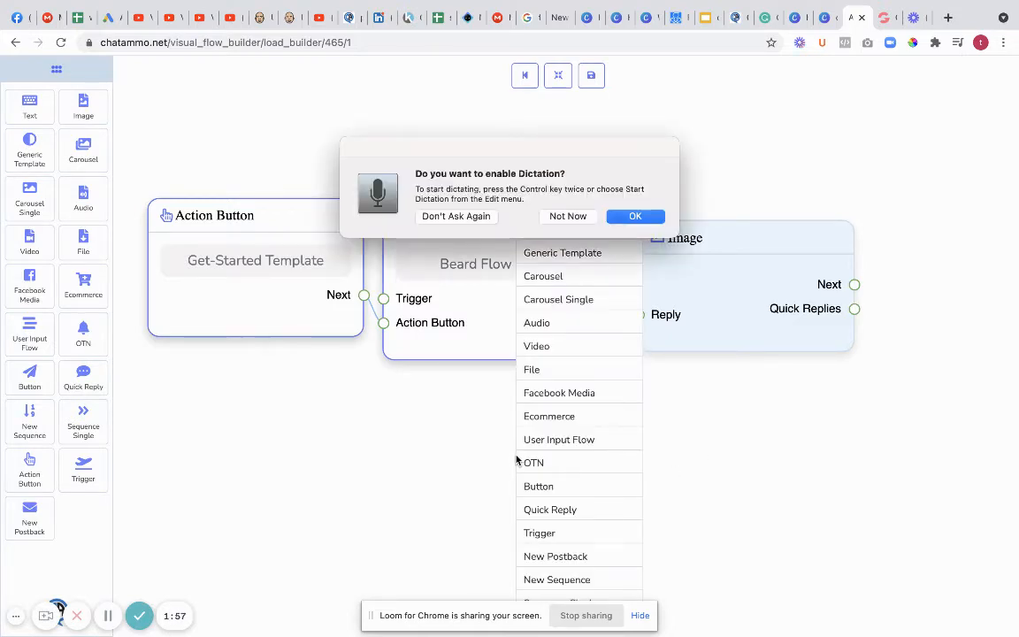
left_click(568, 216)
left_click(530, 479, "ctrl")
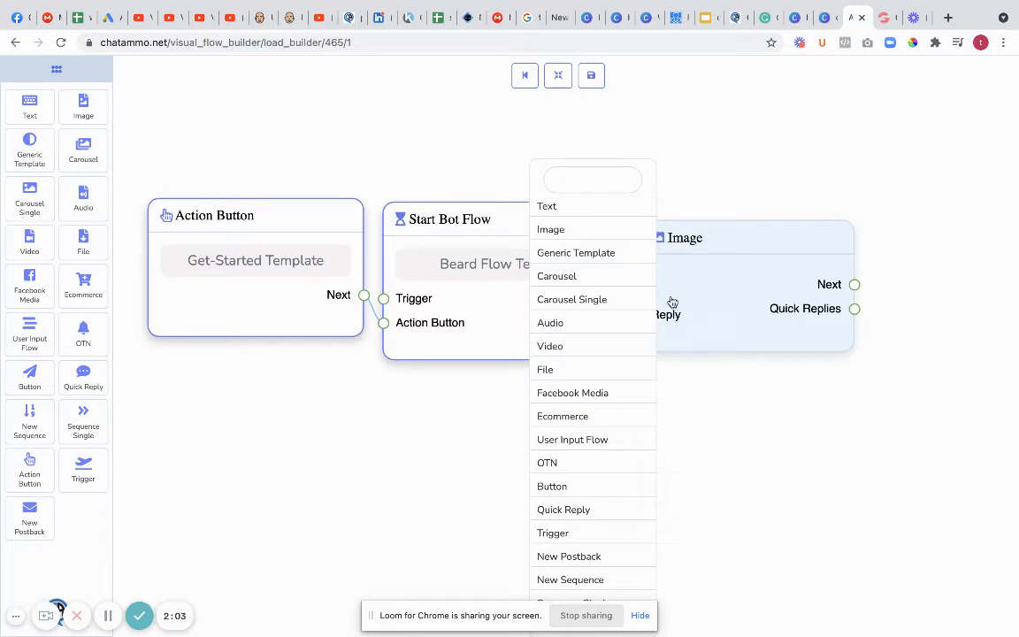
left_click(742, 169)
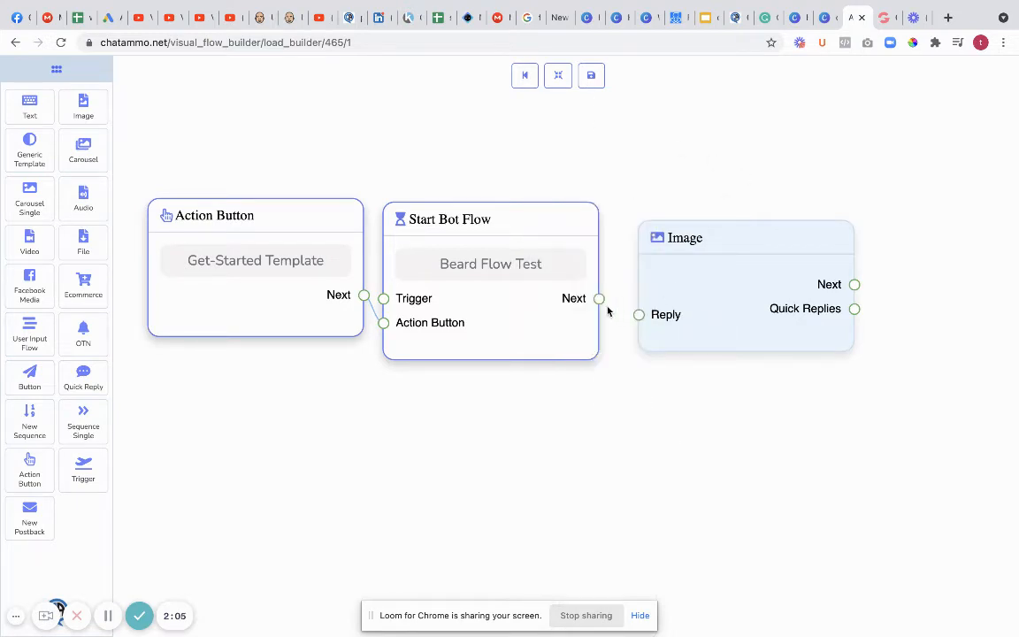
Configure the Image block with "chatbot welcome message and ice breakers.jpg" from Downloads and enable typing on display
left_click(724, 310)
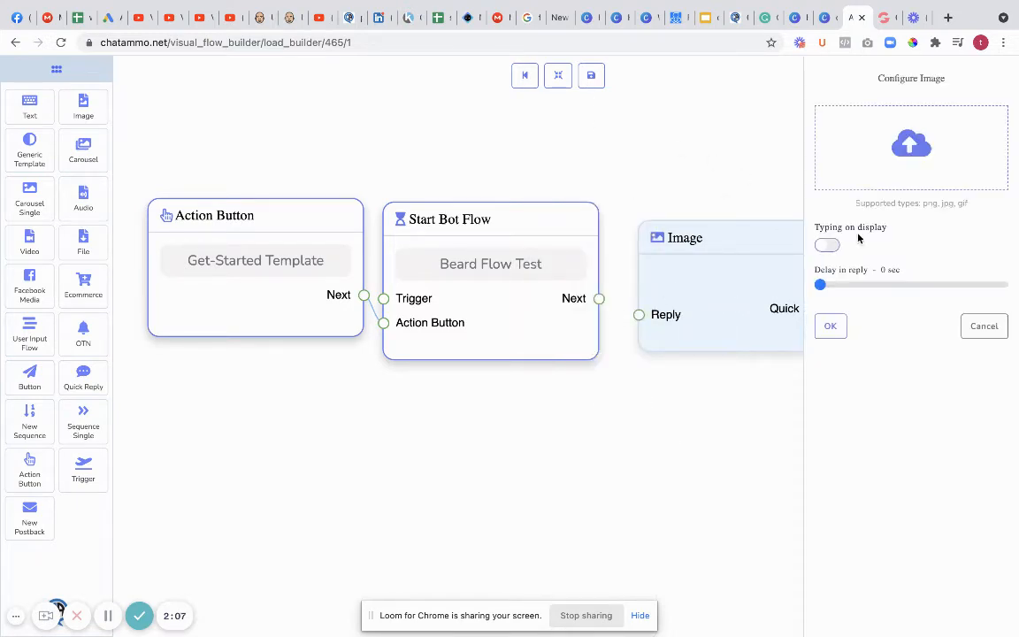
left_click(895, 166)
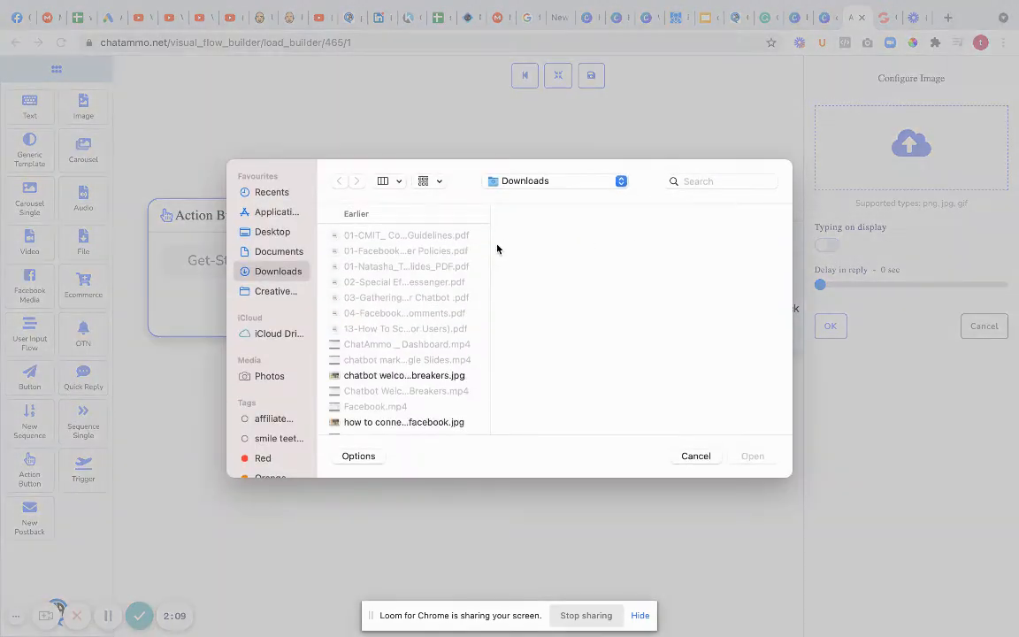
left_click(411, 375)
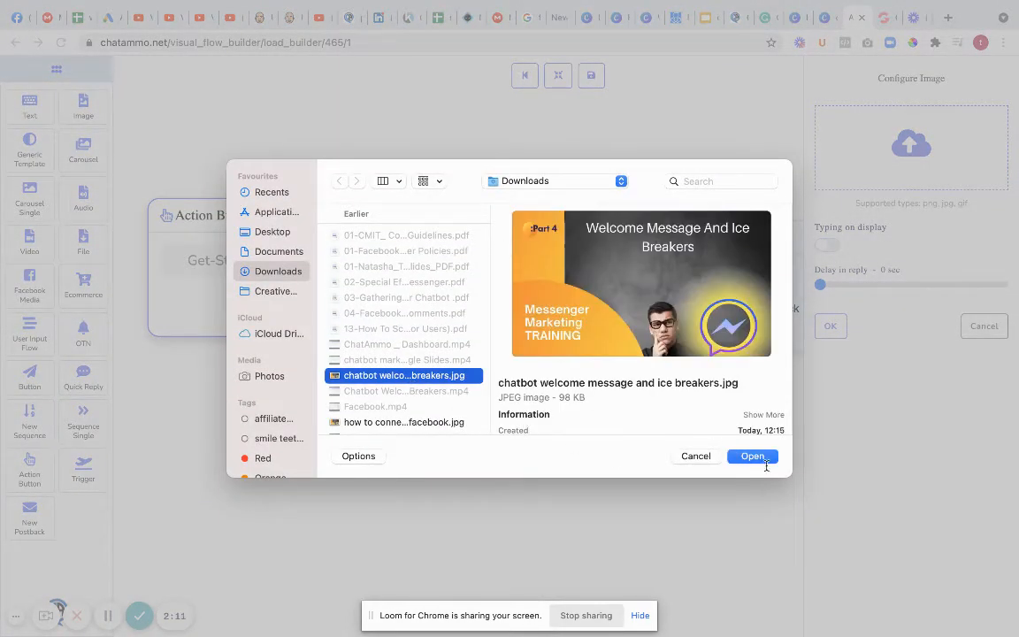
left_click(752, 456)
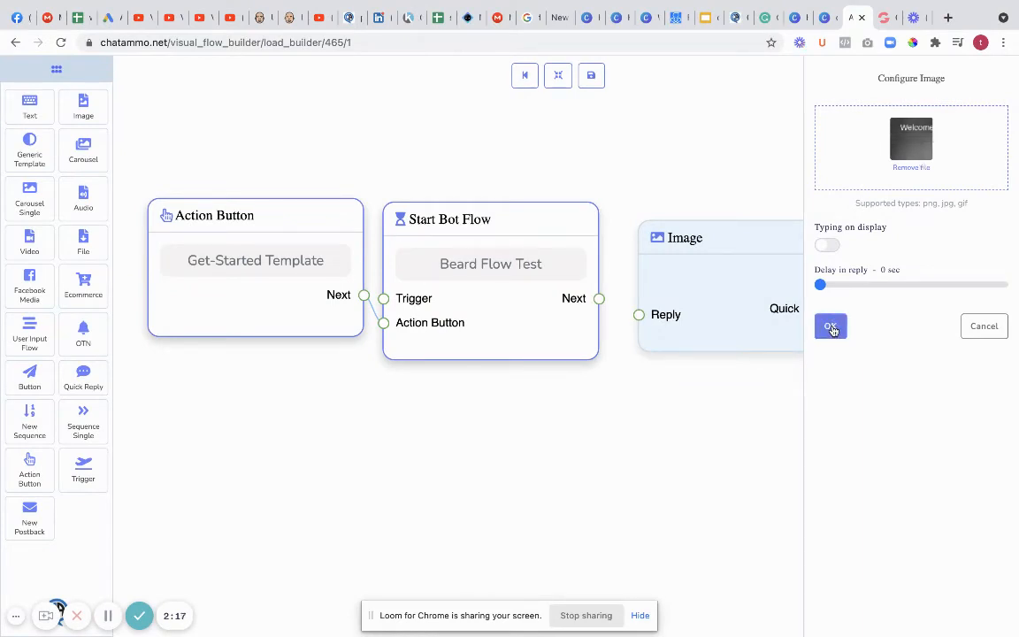
left_click(835, 248)
left_click(829, 328)
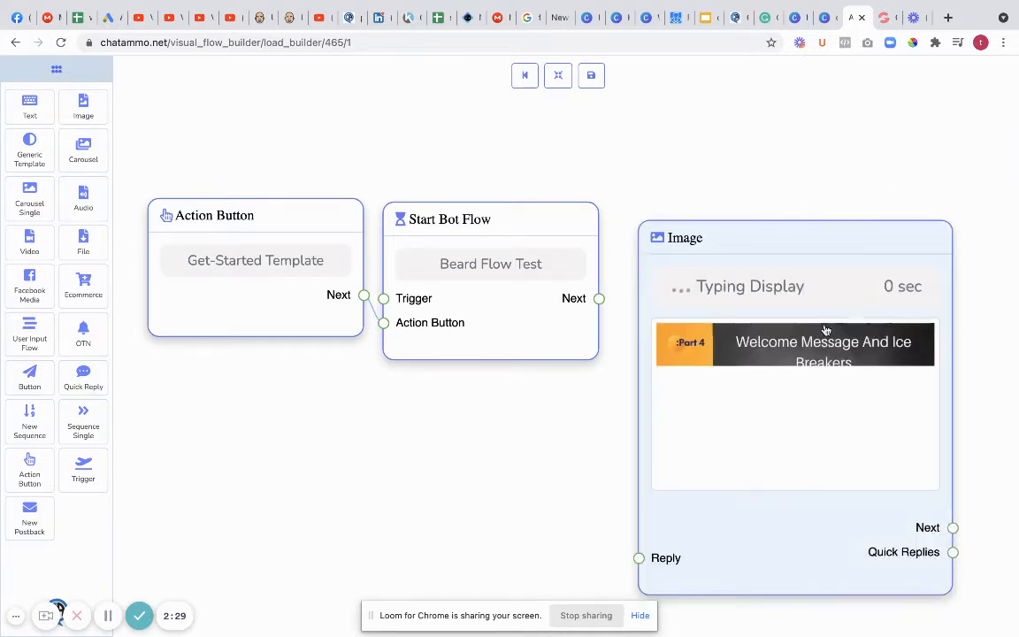
Move the Image block up and connect Start Bot Flow's Next output to the Image block's Reply input
left_click_drag(752, 227, 733, 171)
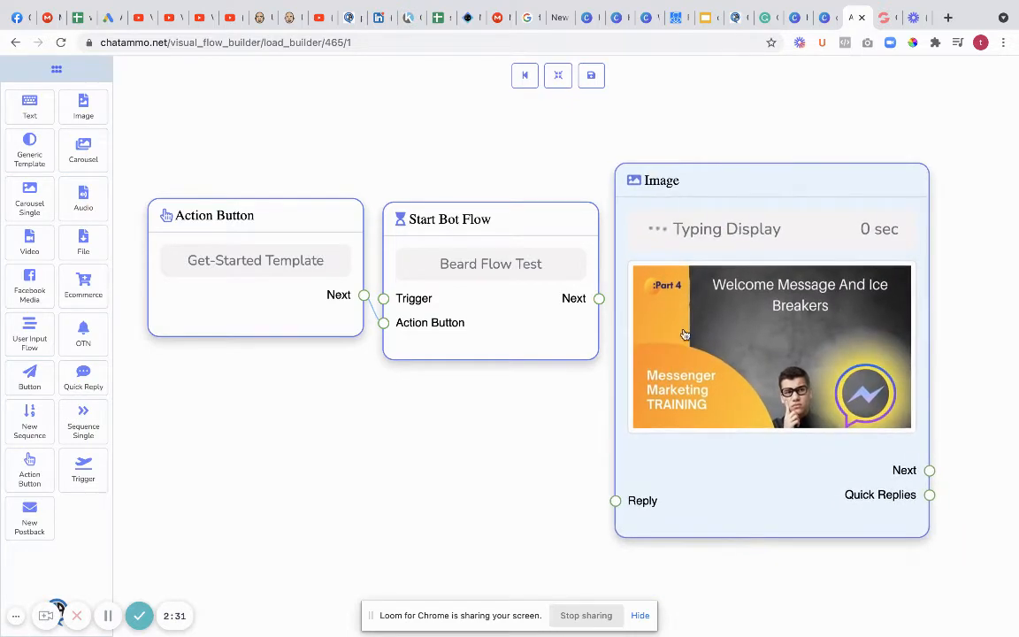
left_click_drag(599, 300, 616, 502)
left_click_drag(541, 502, 220, 479)
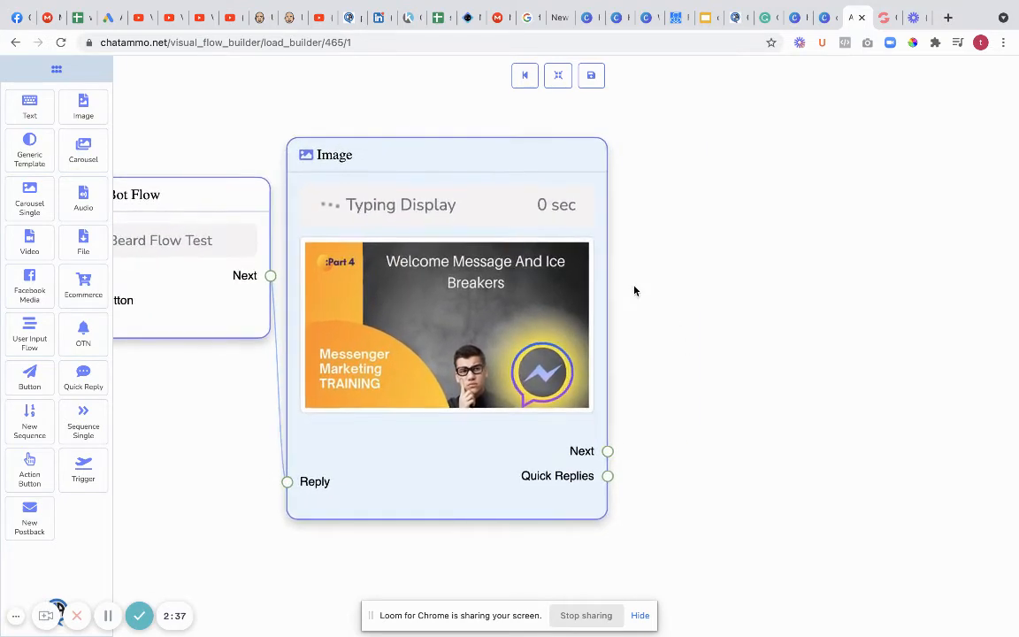
scroll(633, 290, "down", 5)
scroll(635, 294, "down", 2)
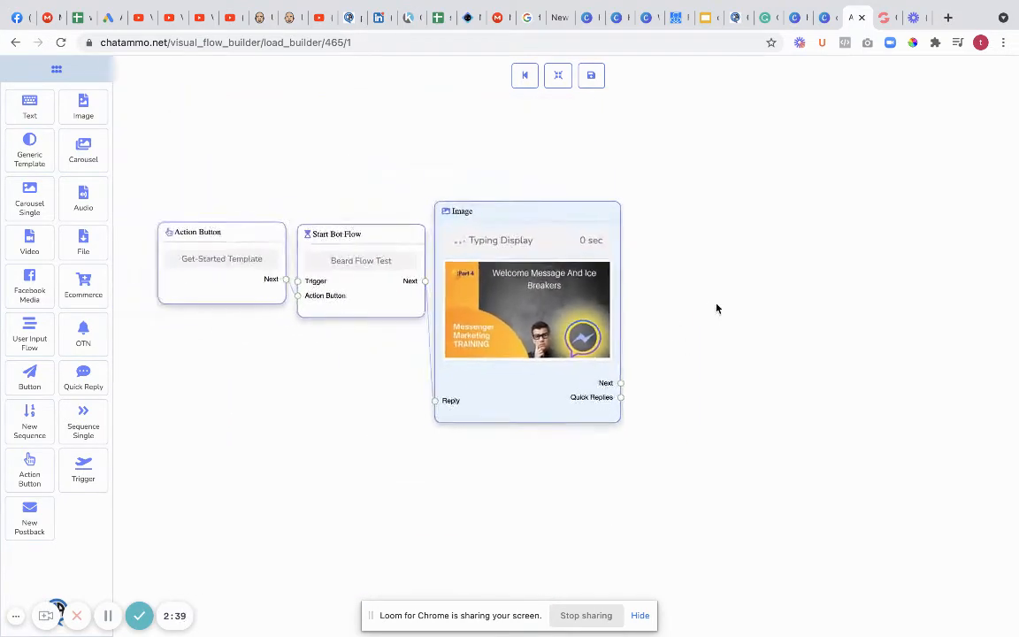
left_click_drag(716, 307, 618, 322)
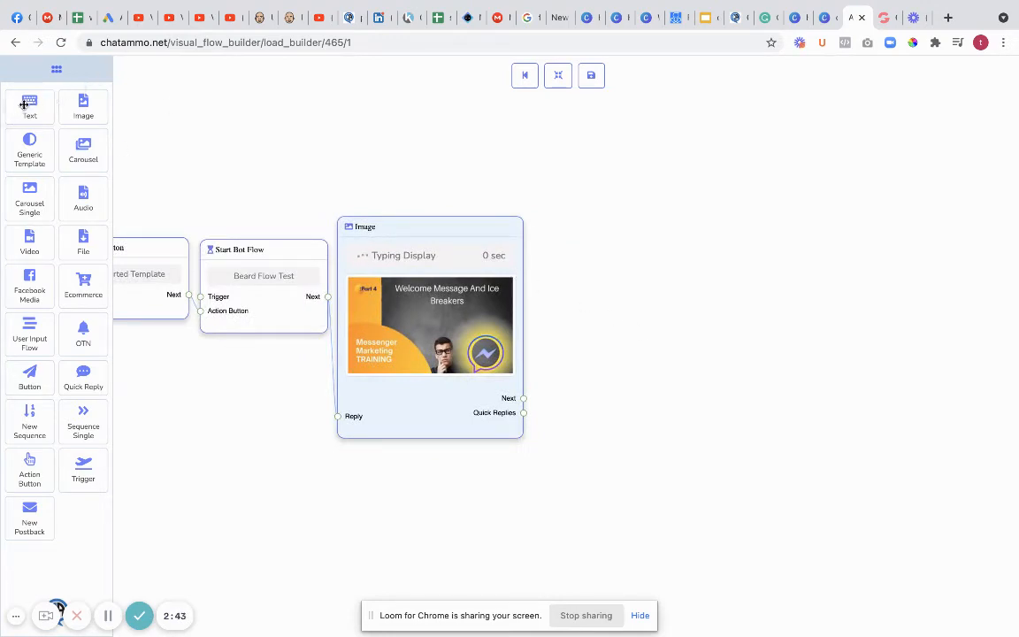
Add a Text block beside the Image block with the reply message "hi welcome to our awesome beard care page"
left_click_drag(28, 100, 620, 268)
left_click(654, 298)
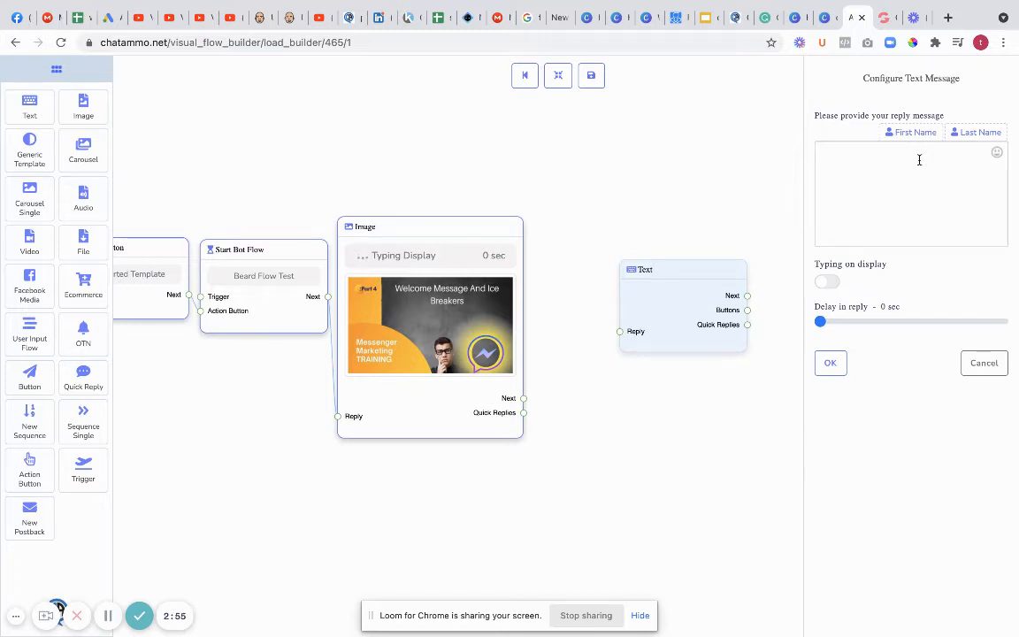
left_click(919, 160)
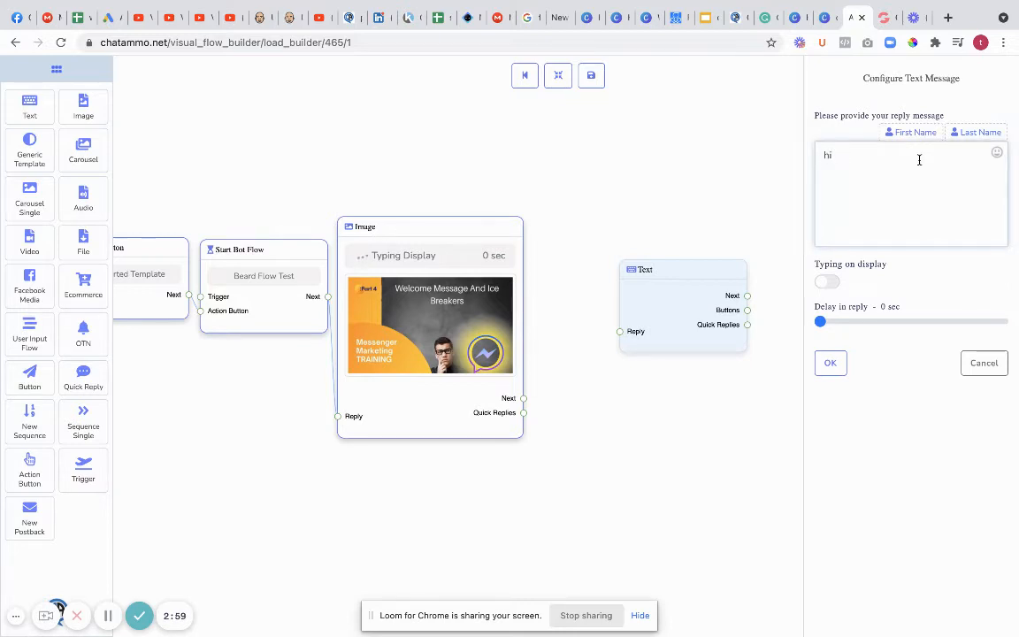
type("hi welcome to our awesome beard care ")
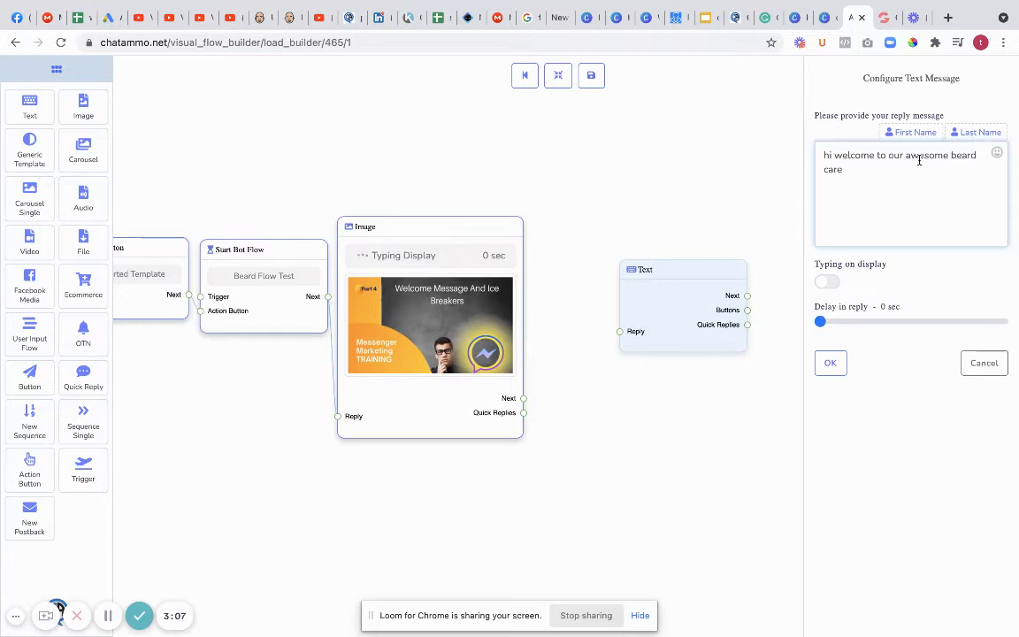
type("[page")
key("BackSpace")
key("BackSpace")
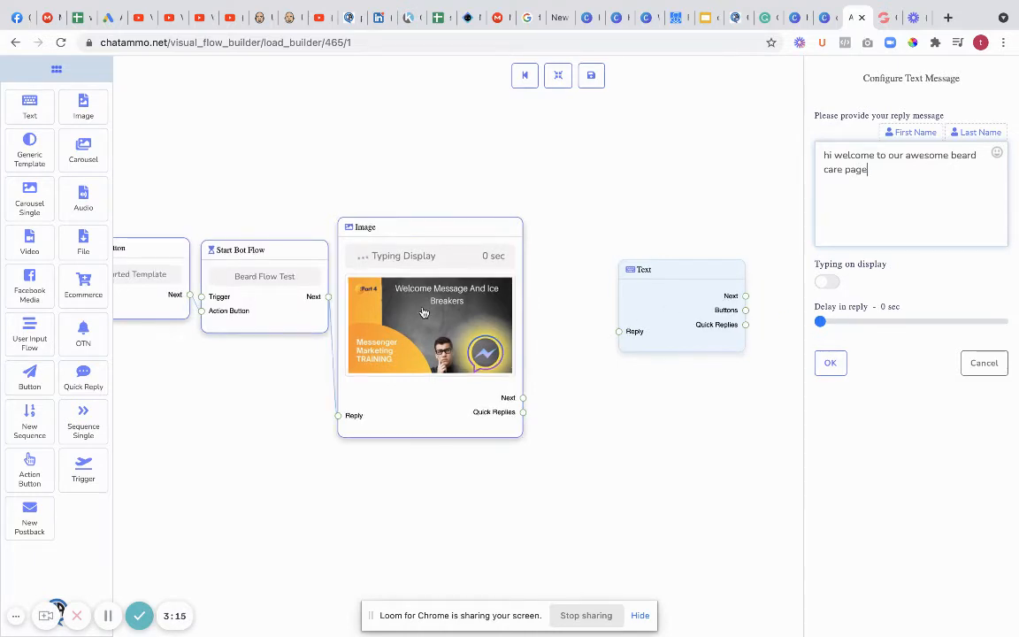
Enable typing on display for the welcome Text block and set its reply delay to 1 sec
left_click(828, 284)
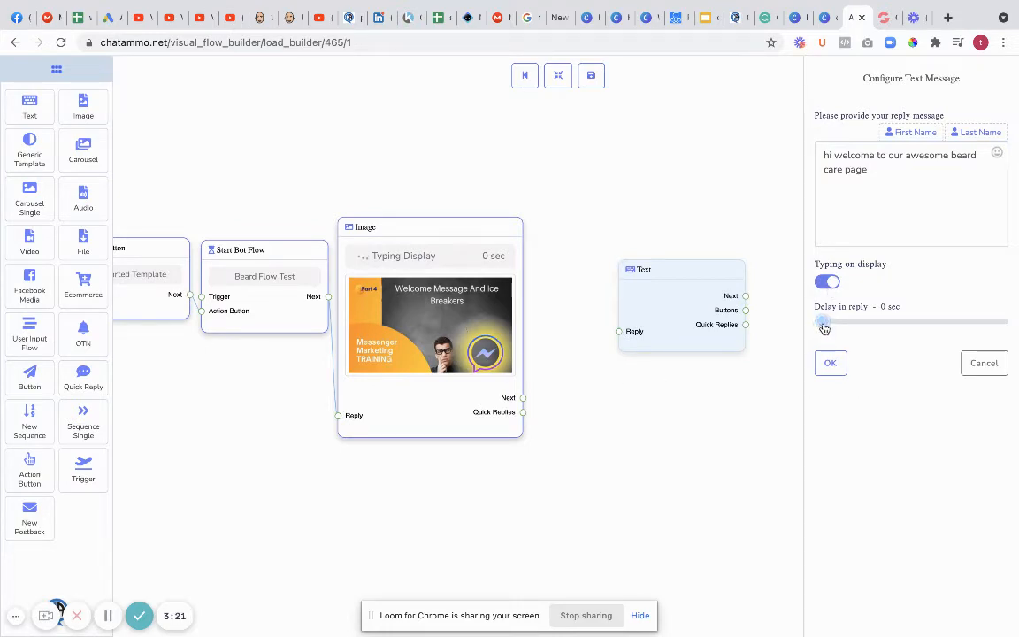
left_click_drag(823, 328, 836, 323)
left_click(830, 363)
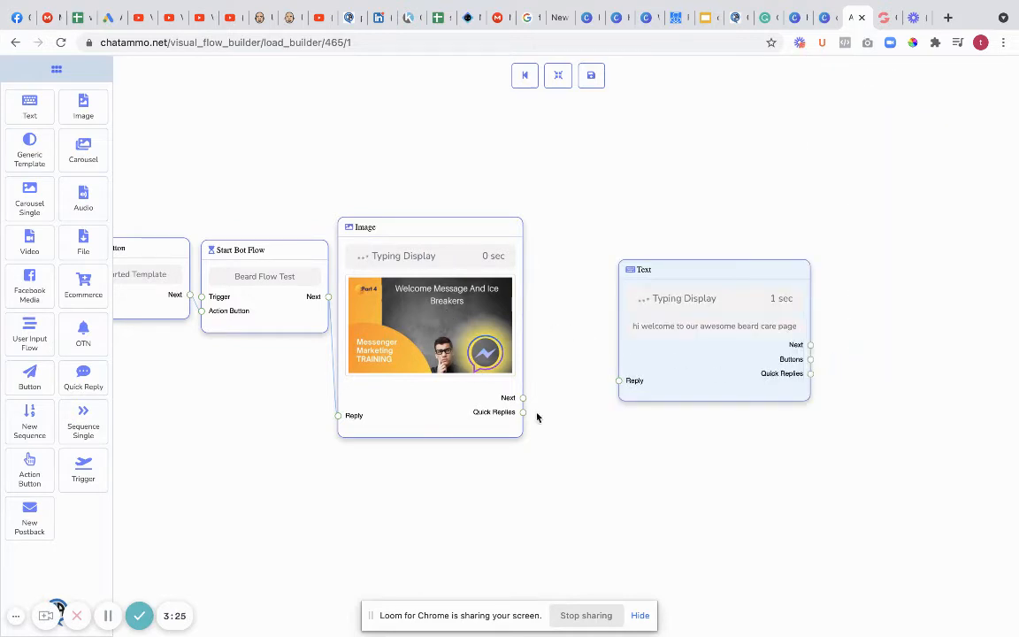
Connect the Image block's Next output to the welcome Text block's Reply input and align the Text block beside the image
left_click_drag(523, 399, 619, 383)
left_click_drag(700, 270, 627, 227)
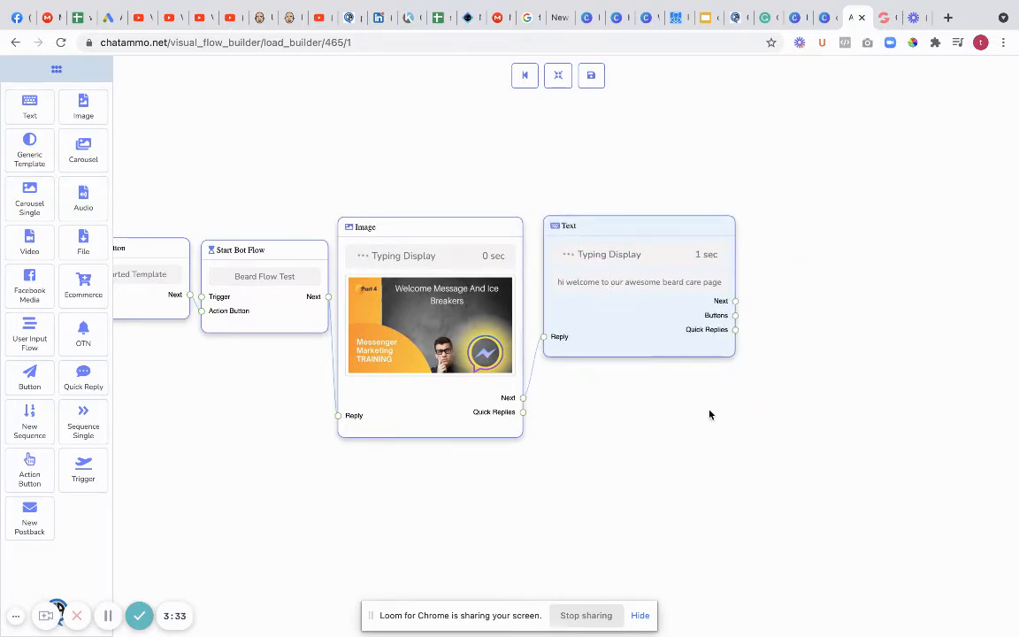
Add a second Text block reading "What can we help you with today #LEAD_USER_FIRST_NAME#?" with a 2 sec reply delay
left_click_drag(709, 414, 488, 413)
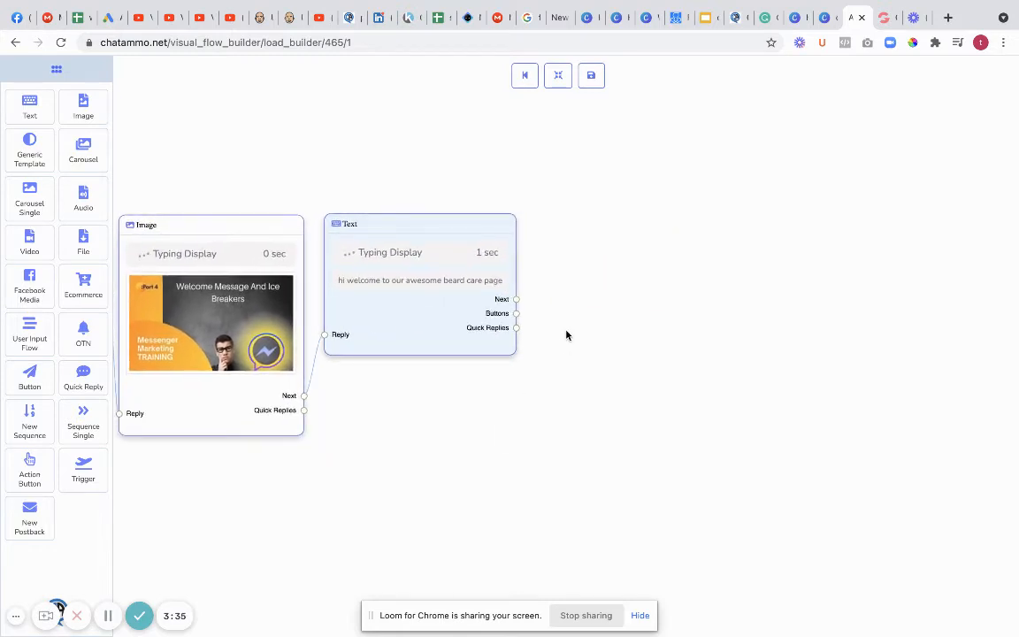
scroll(565, 334, "down", 1)
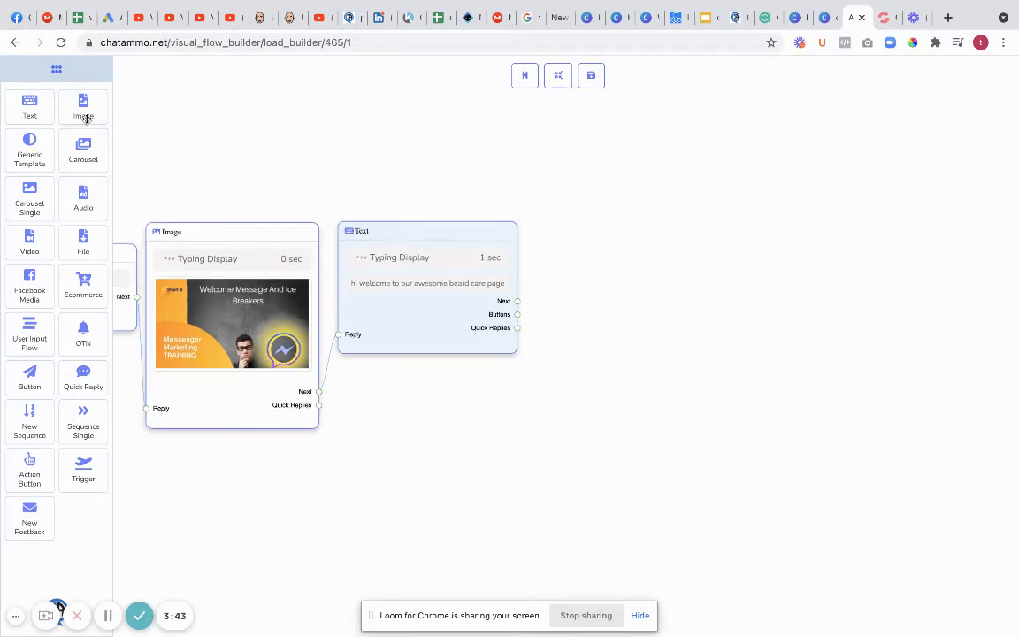
left_click_drag(28, 100, 648, 306)
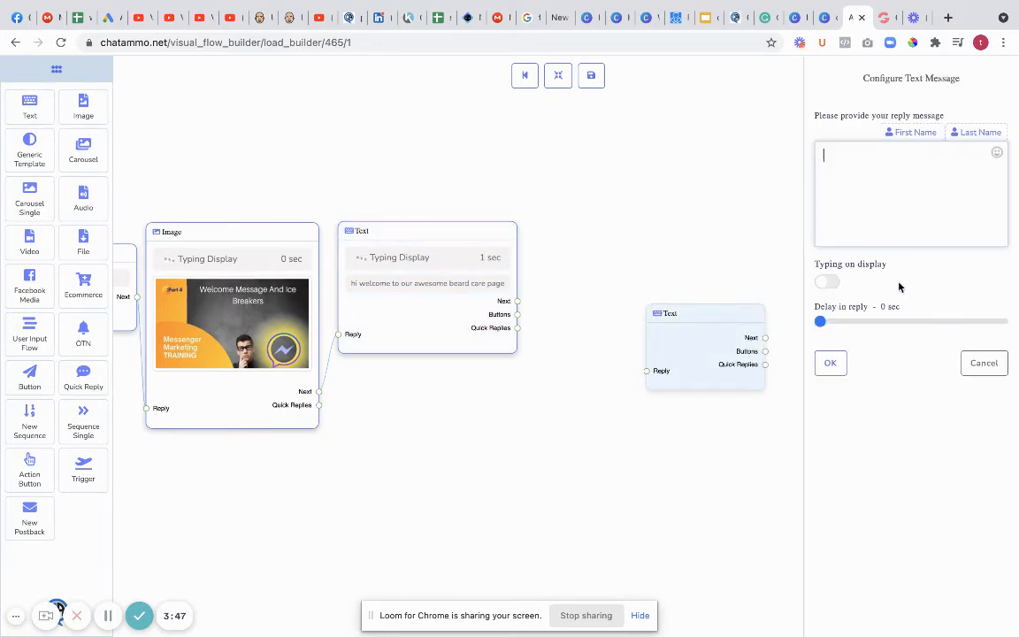
type("What can we help")
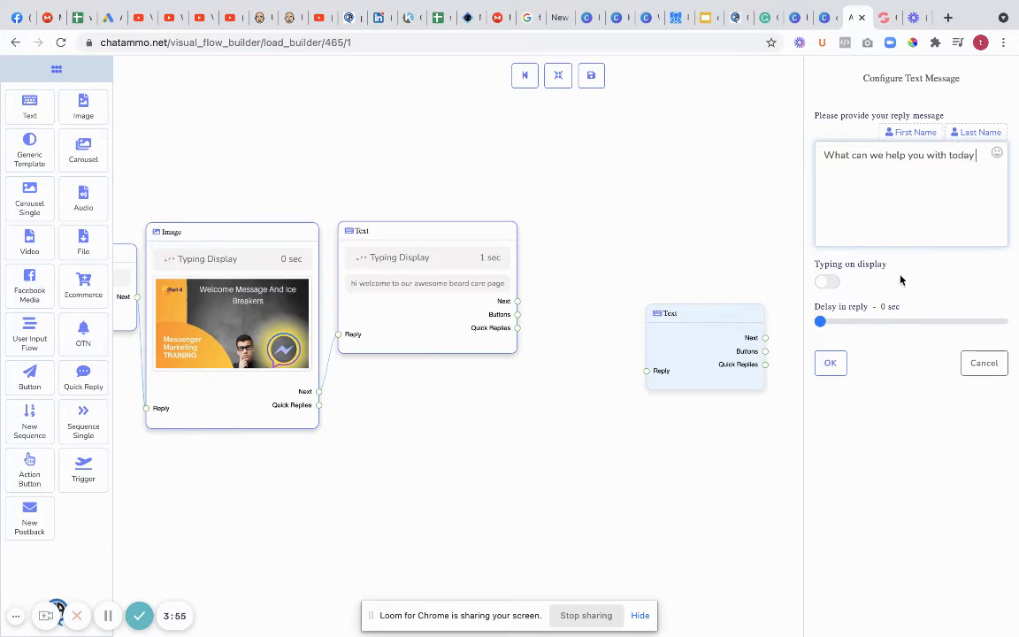
left_click(911, 133)
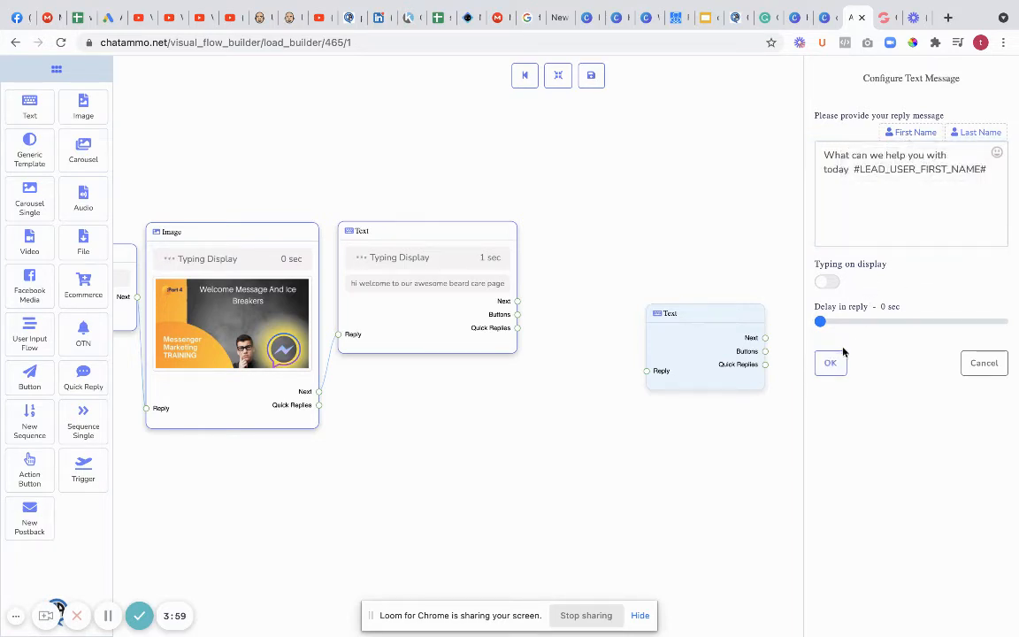
left_click(996, 180)
left_click(826, 324)
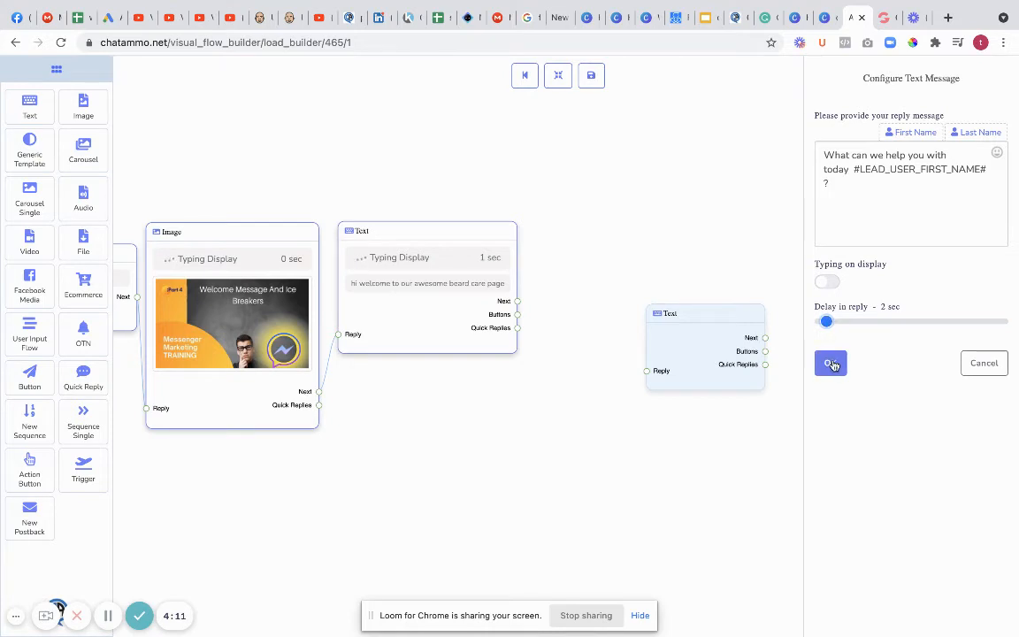
left_click(832, 364)
Connect the welcome Text block's Next output to the question Text block's Reply input and place the two blocks side by side
left_click_drag(736, 309, 661, 231)
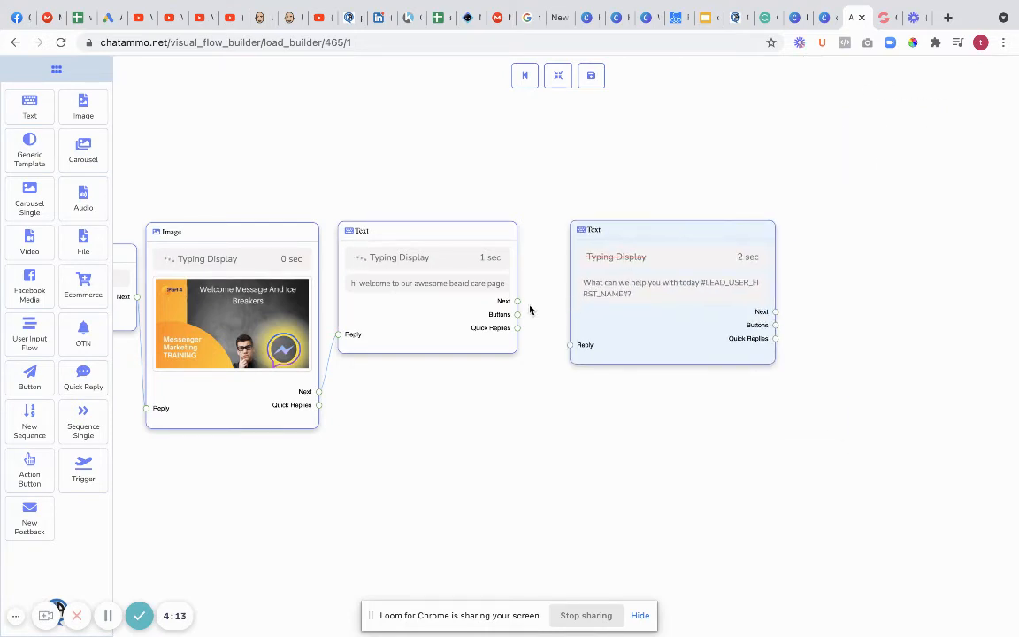
left_click_drag(517, 301, 570, 345)
left_click_drag(652, 230, 615, 233)
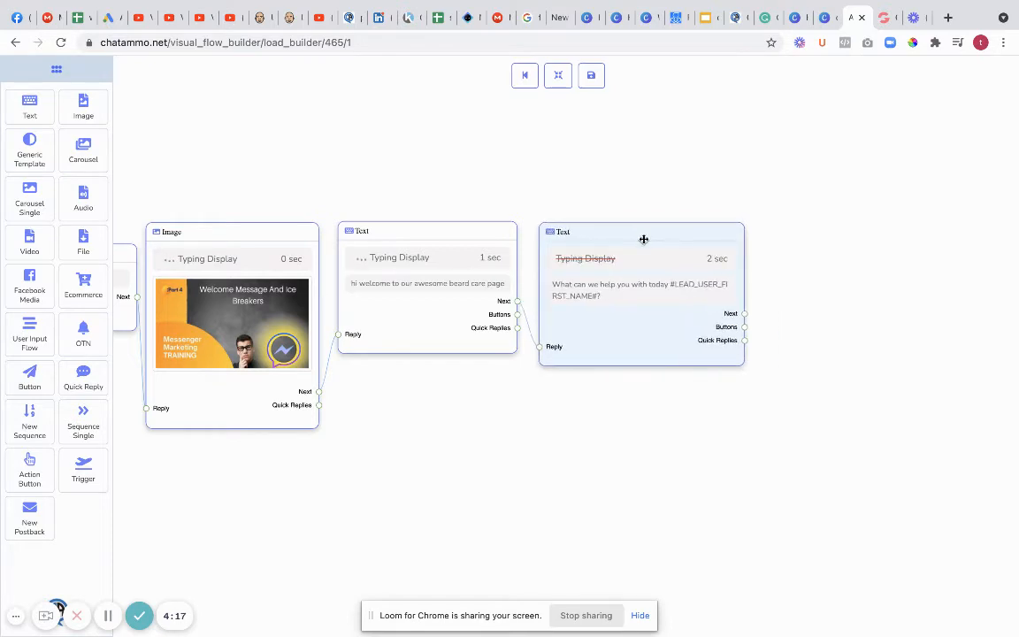
Add three Button blocks beyond the question Text block and stack them in a tight column
left_click_drag(890, 297, 660, 335)
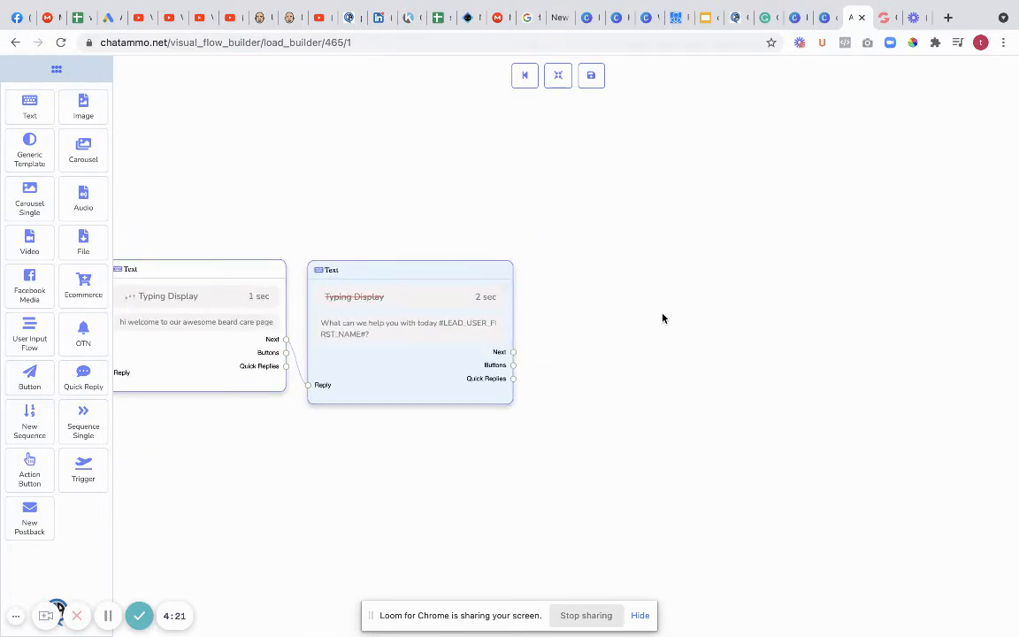
right_click(600, 315)
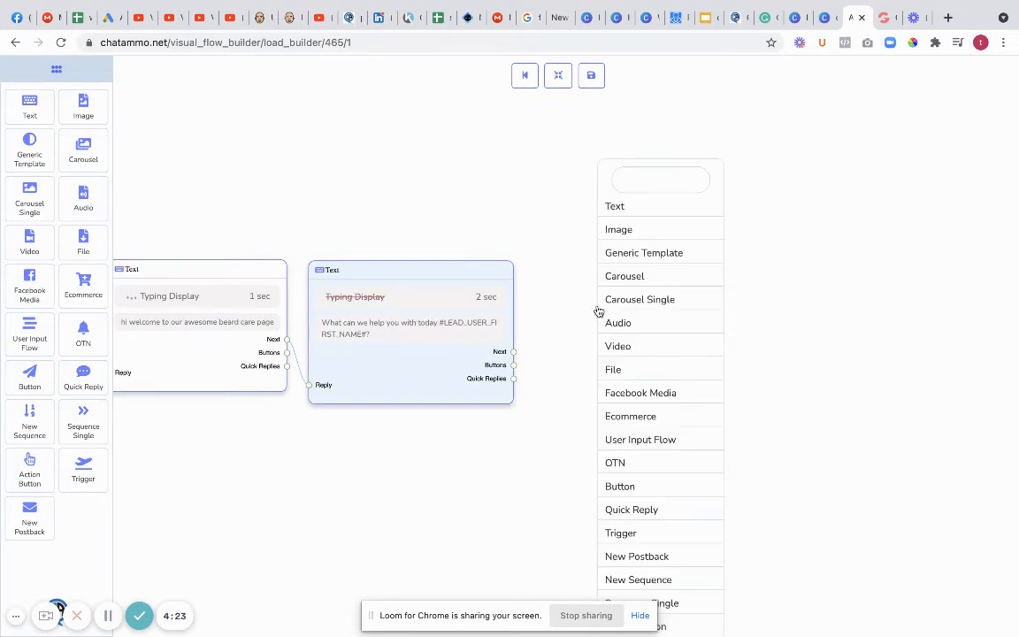
left_click(622, 487)
left_click_drag(685, 501, 621, 257)
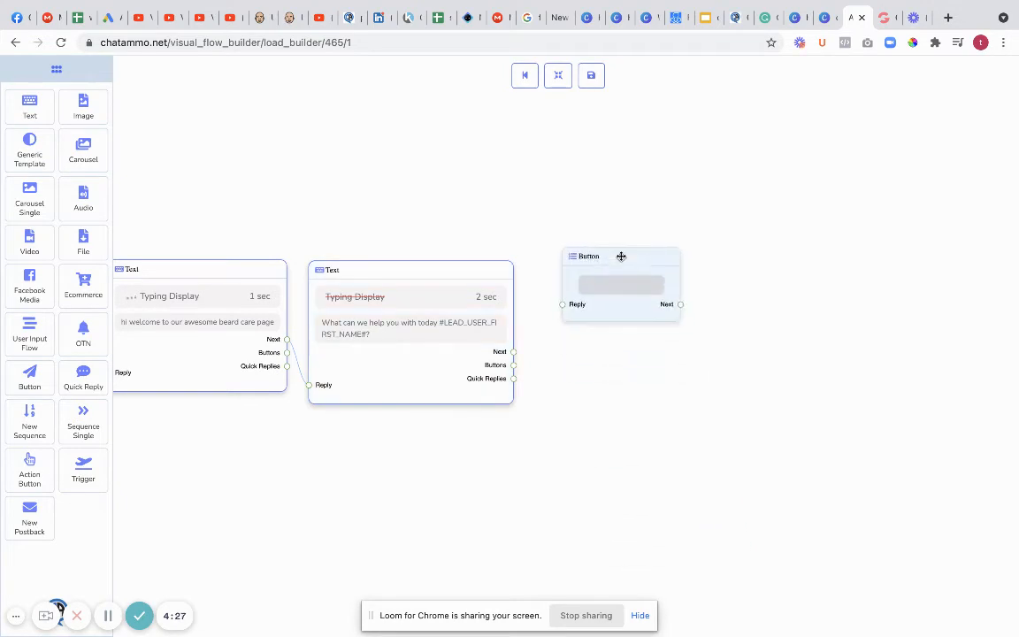
right_click(610, 339)
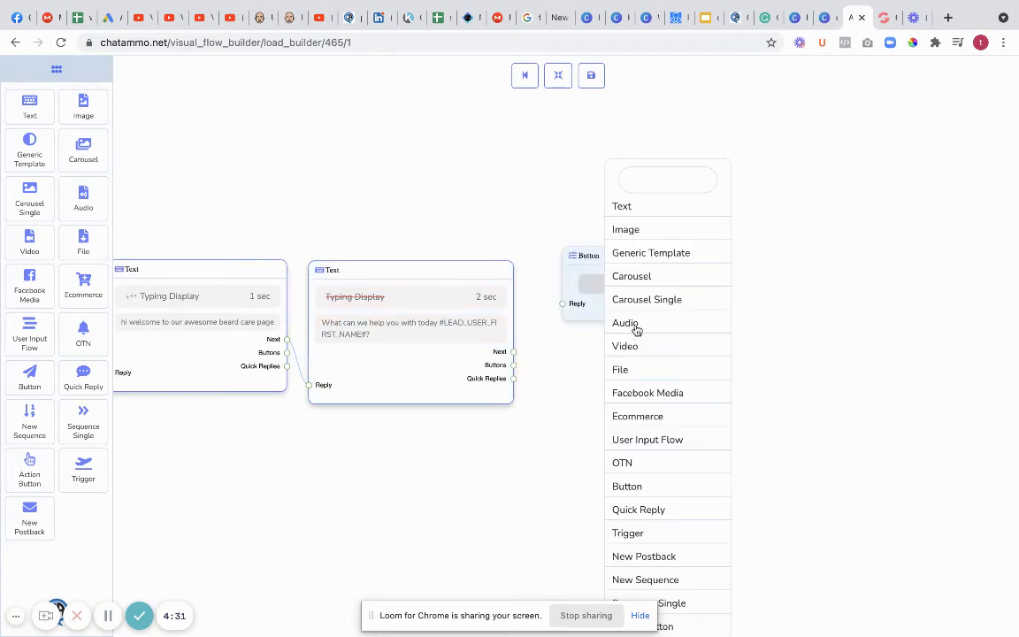
left_click(639, 484)
left_click_drag(721, 492, 644, 339)
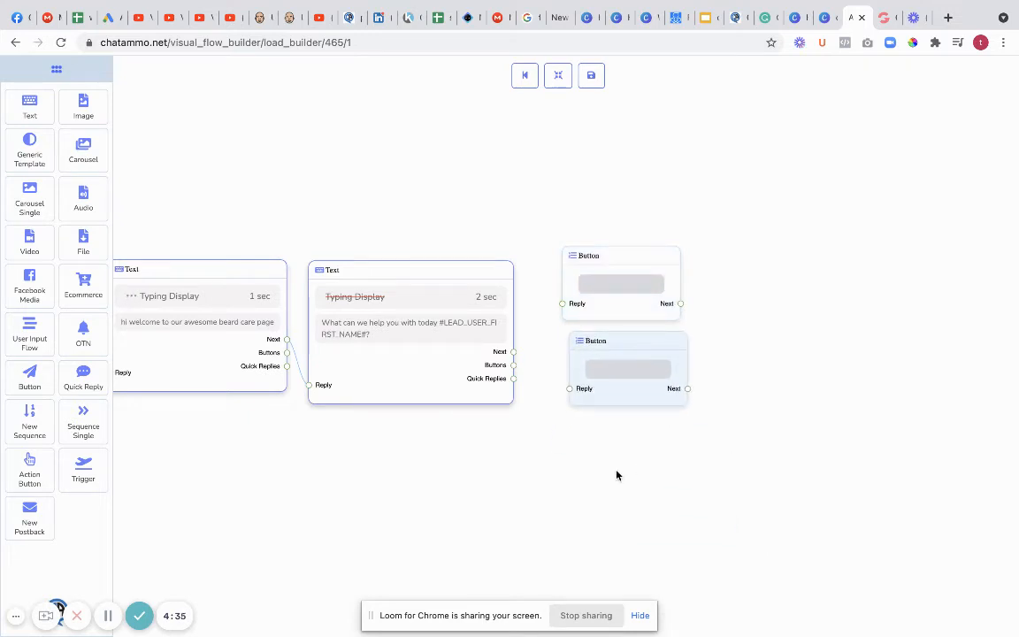
right_click(614, 436)
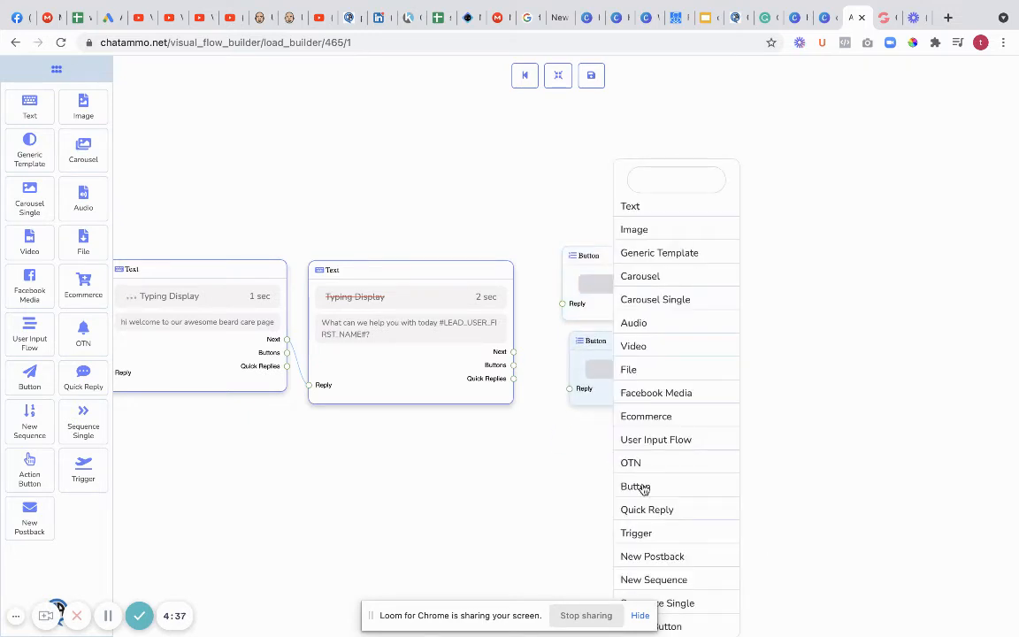
left_click(641, 485)
left_click_drag(709, 491, 628, 428)
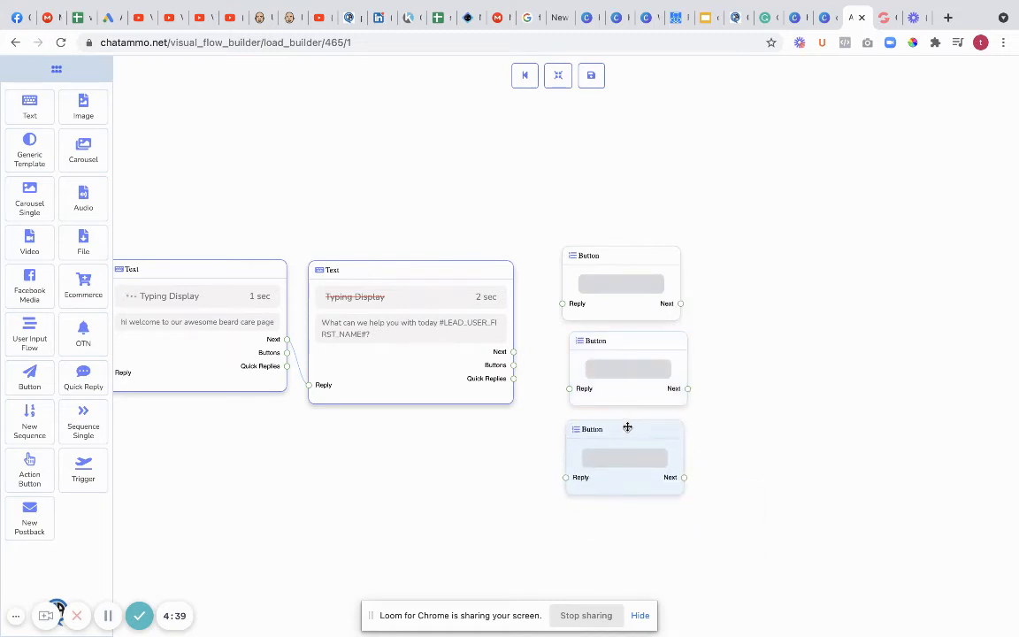
left_click_drag(626, 339, 618, 336)
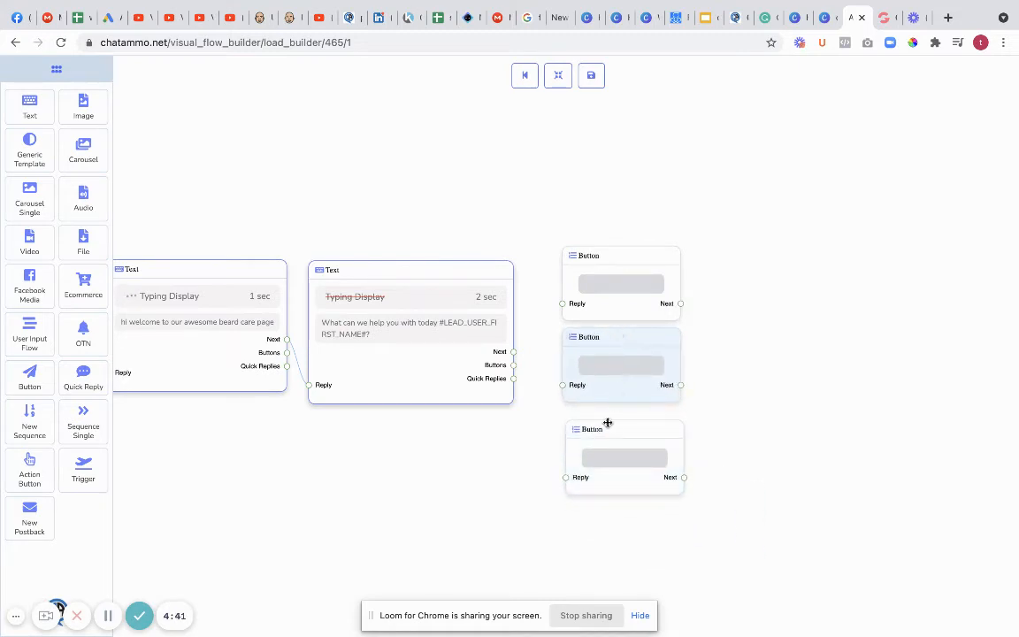
left_click_drag(606, 428, 605, 415)
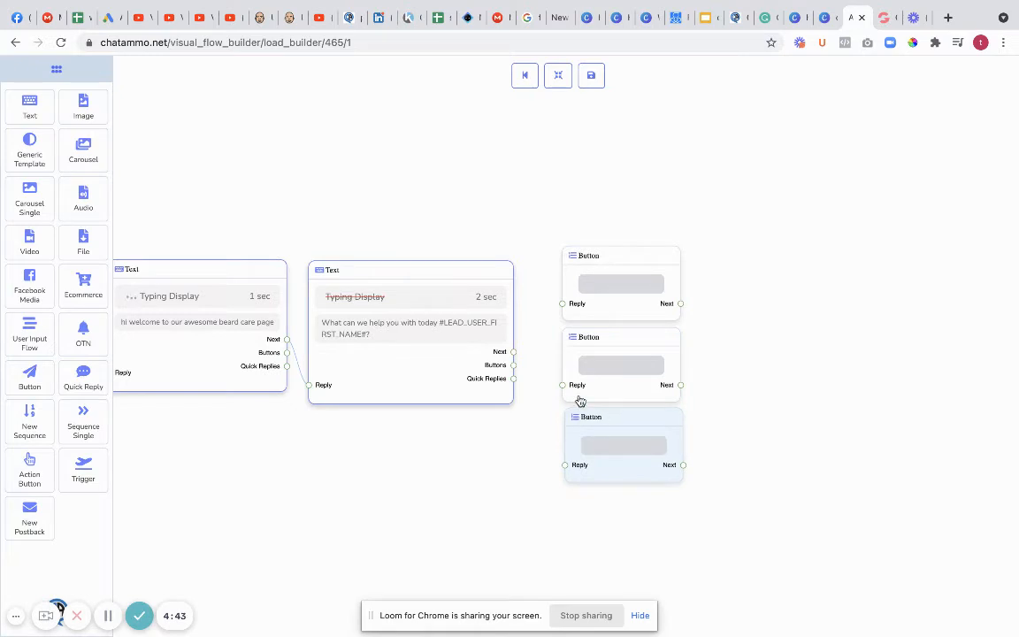
Connect the question Text block's Buttons output to the Reply input of all three Button blocks
left_click_drag(514, 369, 561, 304)
left_click_drag(517, 370, 567, 471)
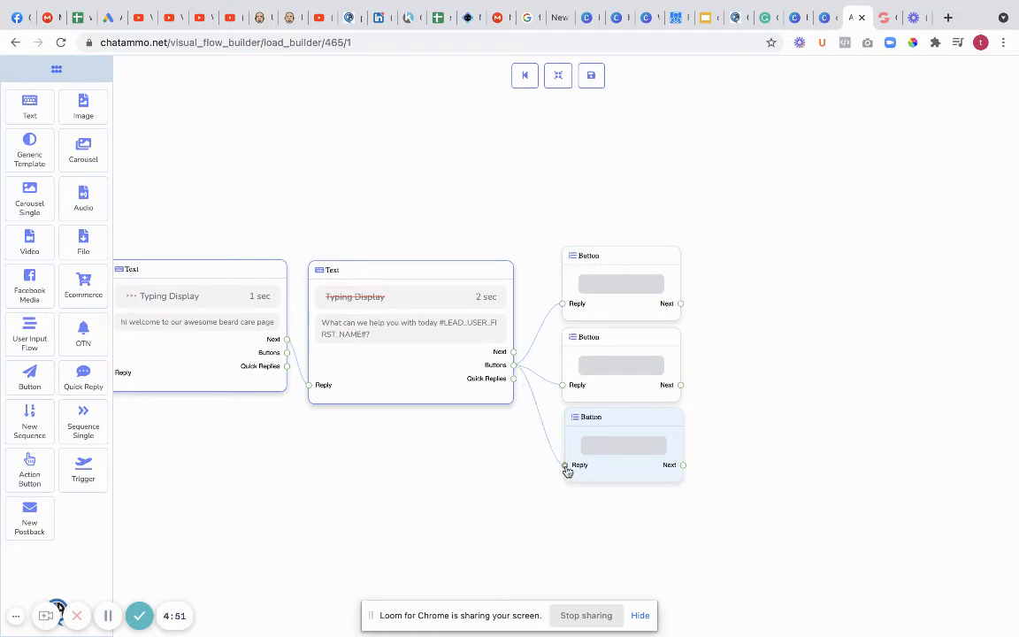
Configure the uppermost Button block with the text "Beard Care" and the button type New postback
left_click(634, 294)
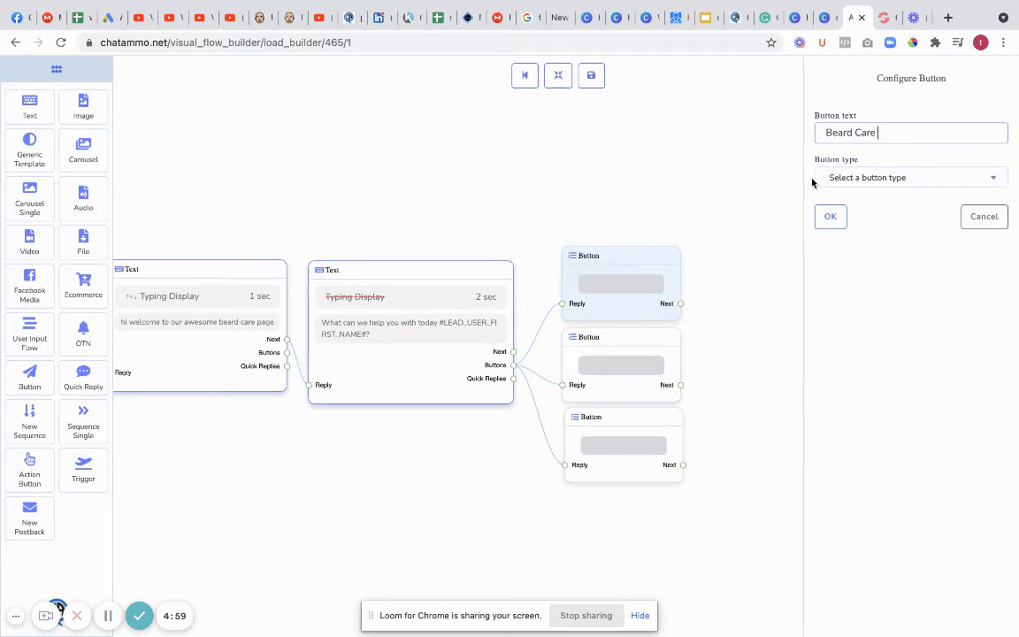
left_click(851, 181)
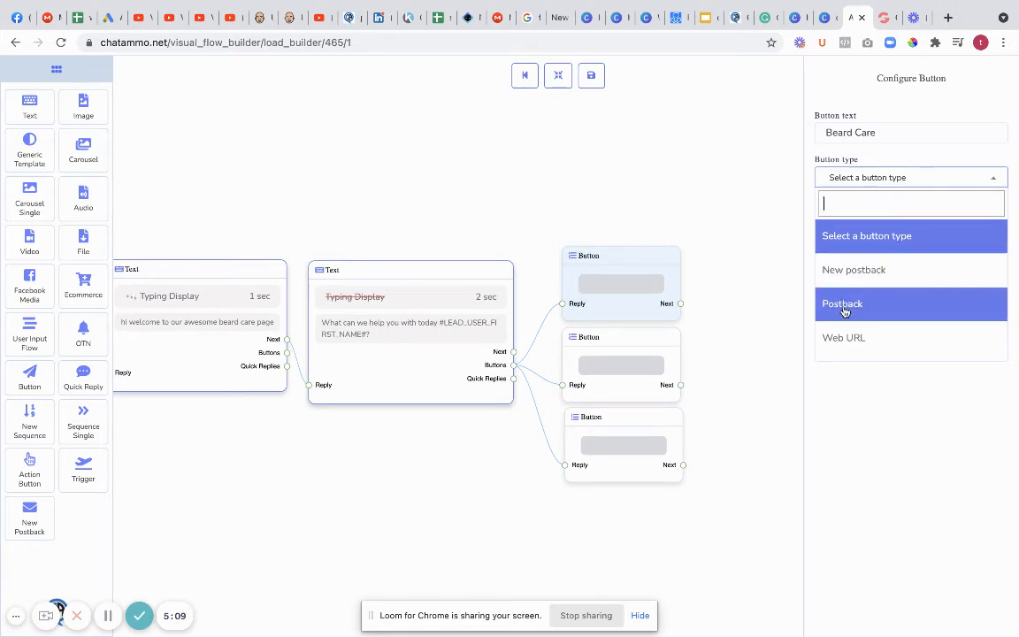
scroll(844, 311, "down", 1)
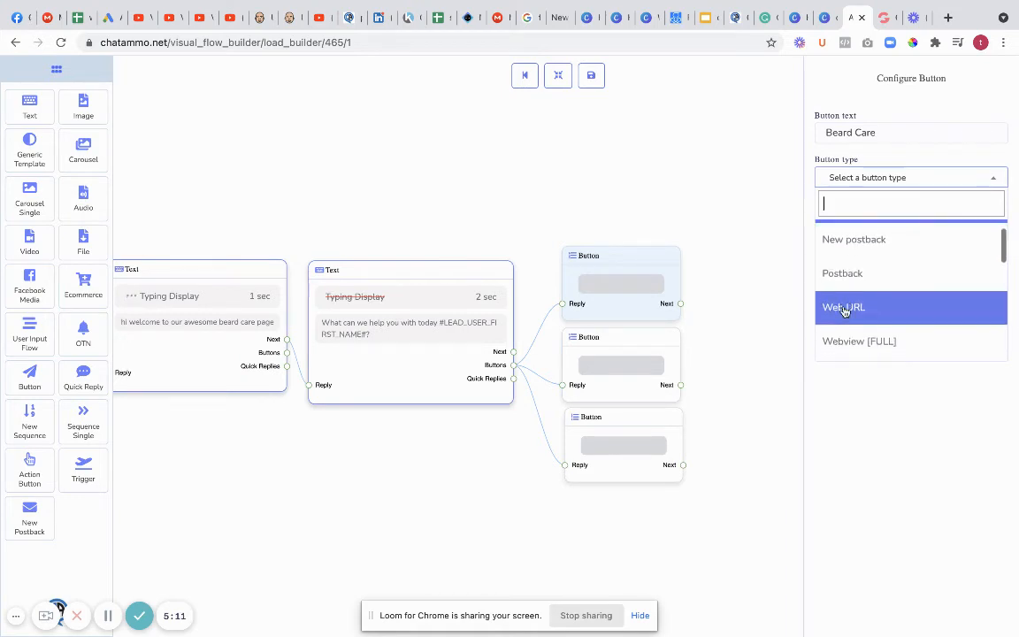
scroll(844, 311, "down", 4)
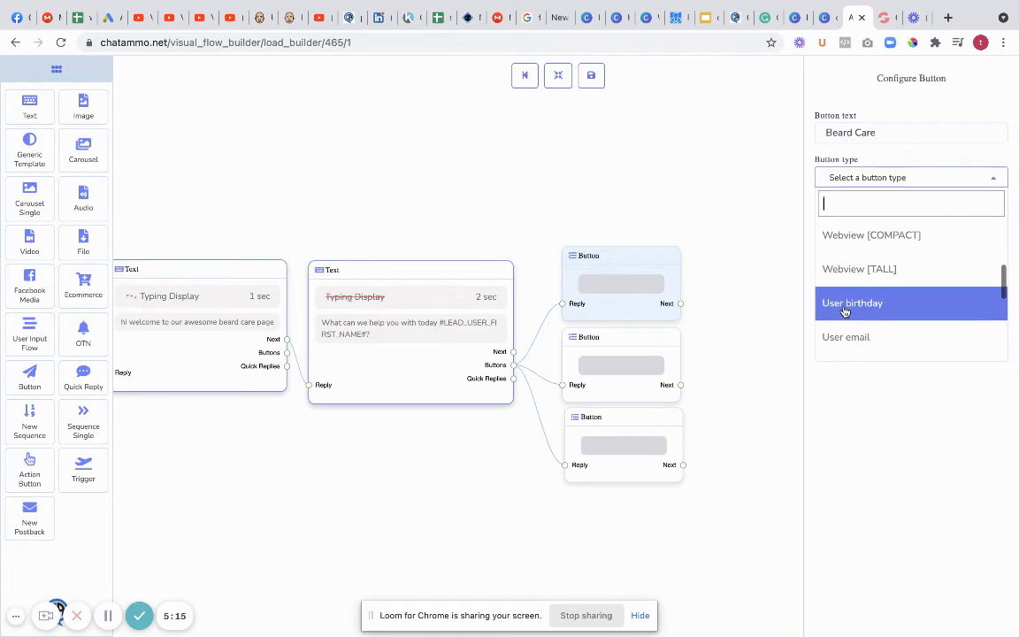
scroll(844, 311, "down", 2)
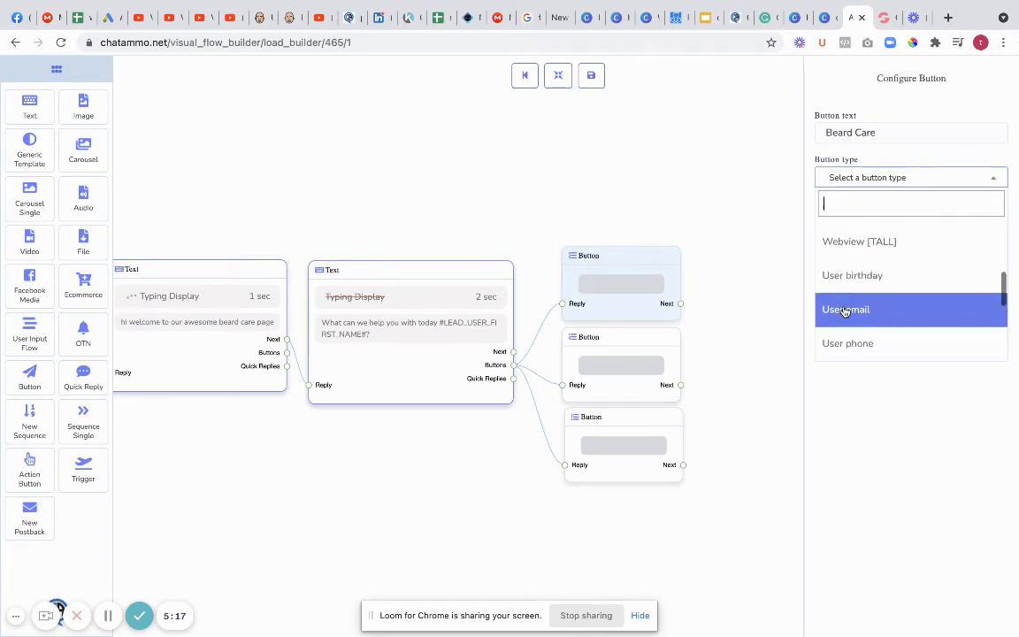
scroll(844, 311, "down", 1)
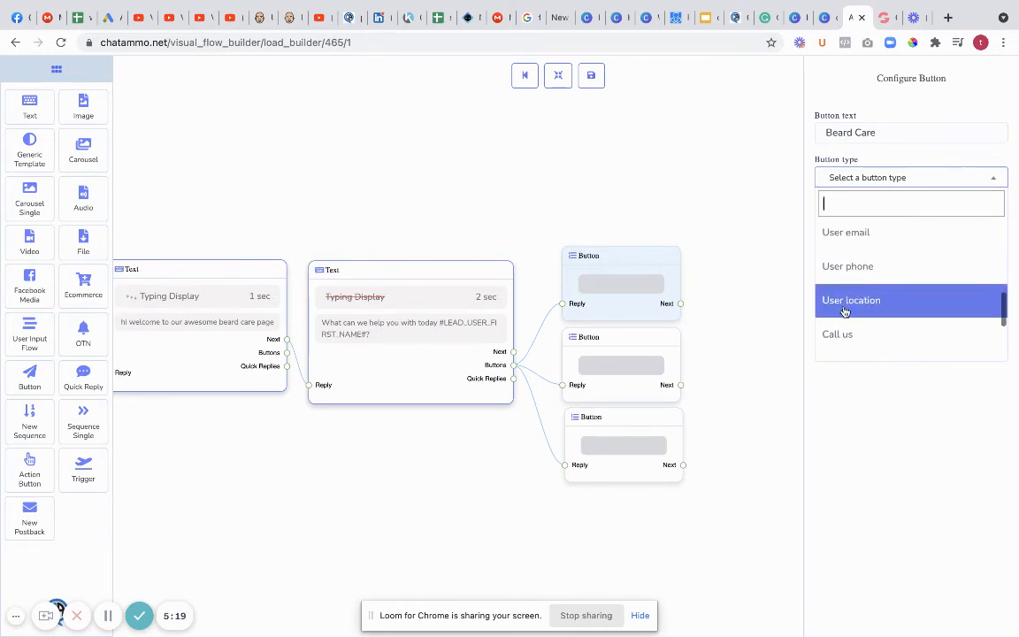
scroll(840, 305, "down", 1)
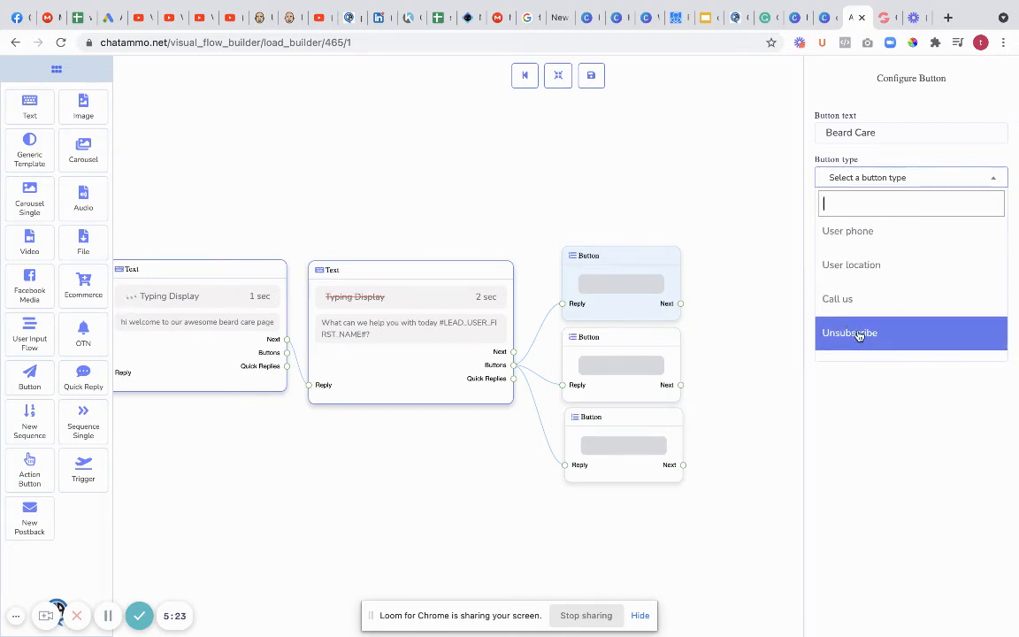
scroll(857, 335, "down", 2)
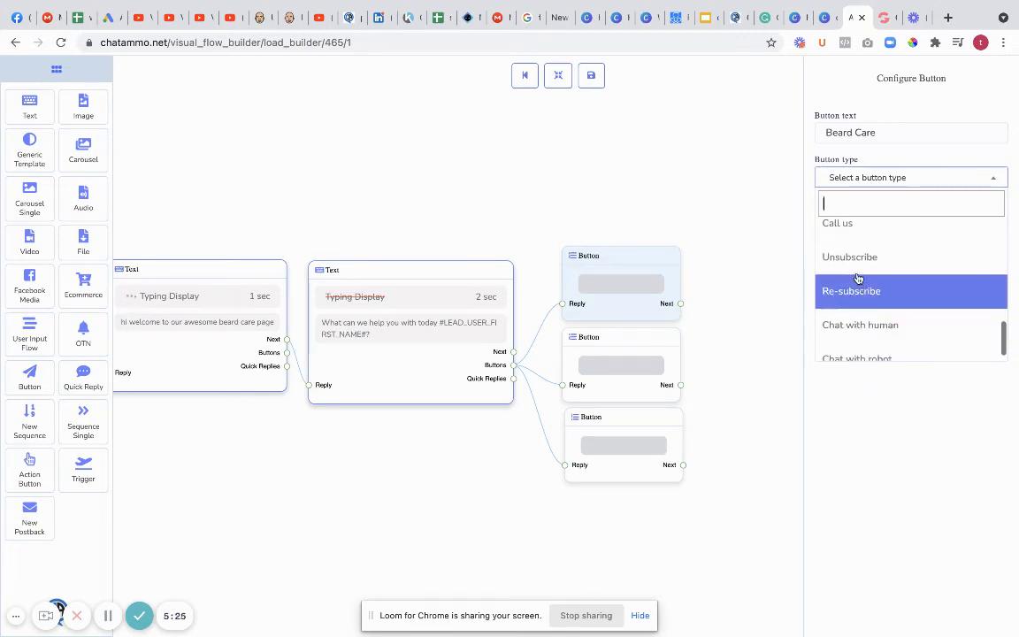
scroll(856, 298, "down", 1)
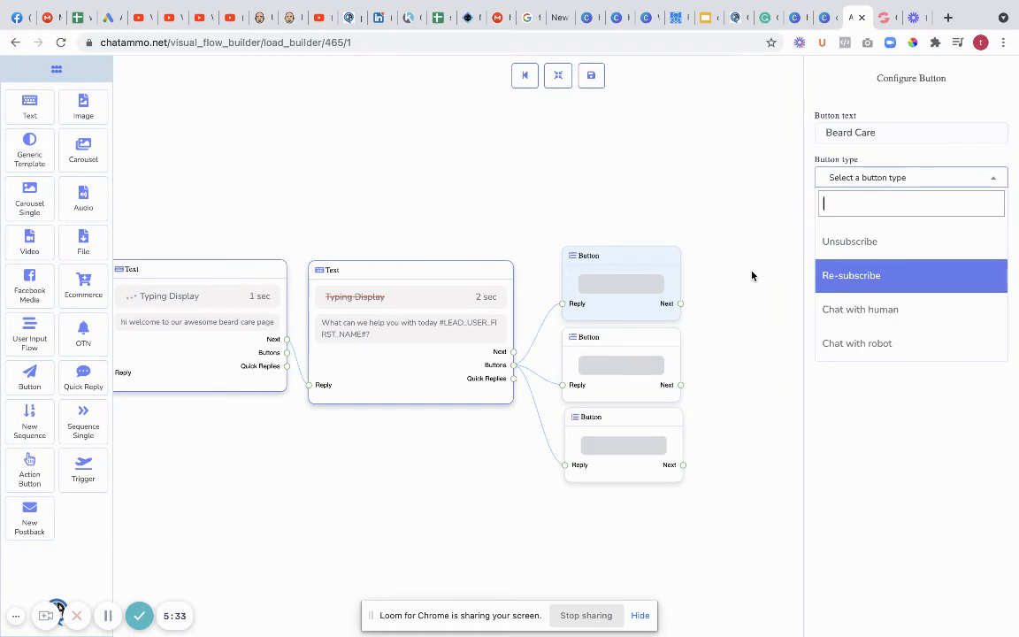
scroll(752, 276, "down", 1)
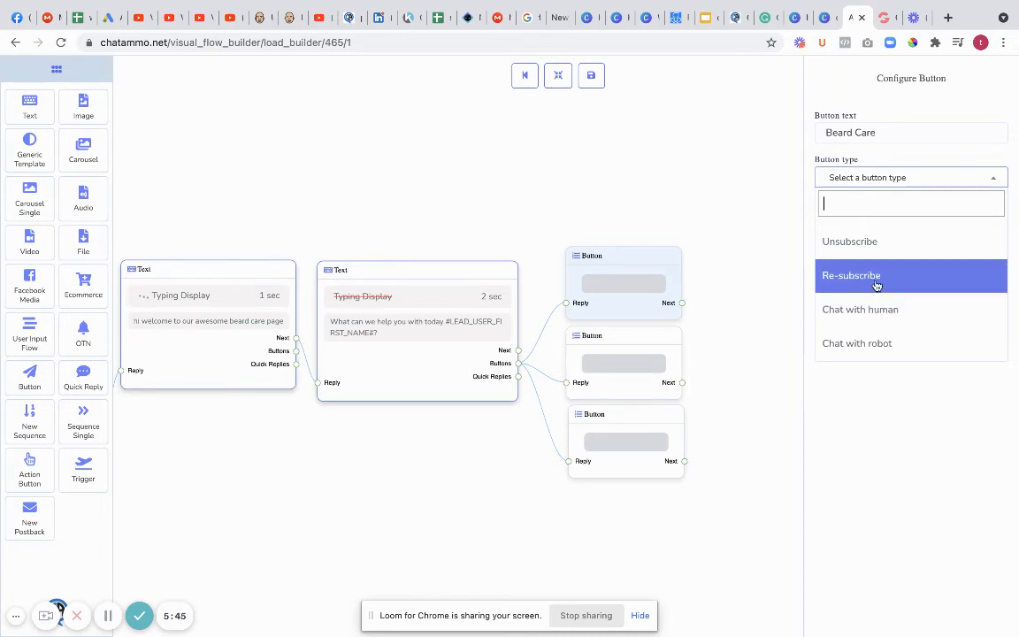
scroll(875, 265, "up", 5)
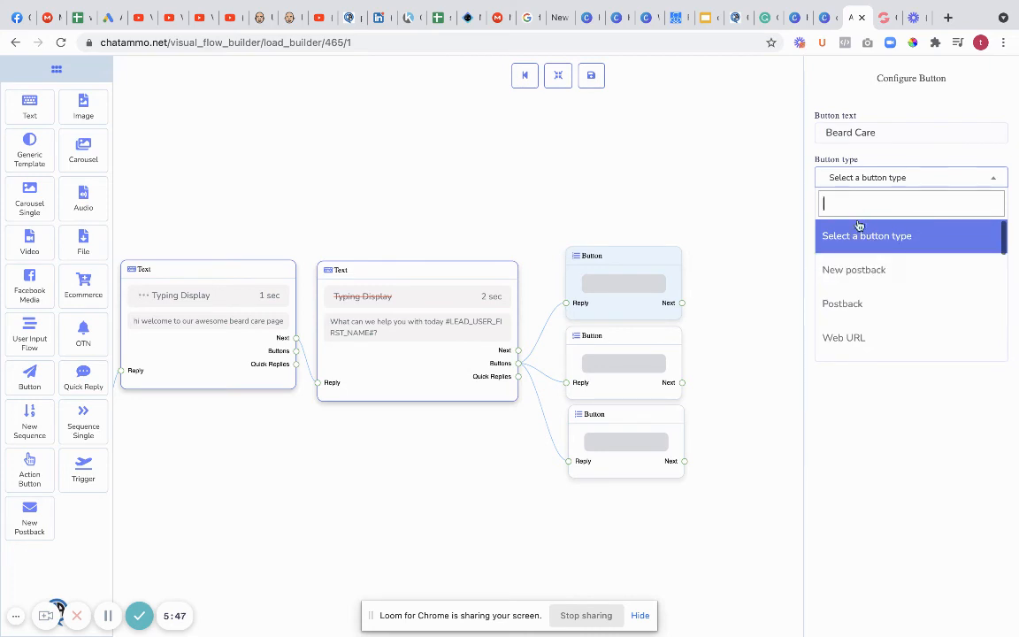
left_click(851, 270)
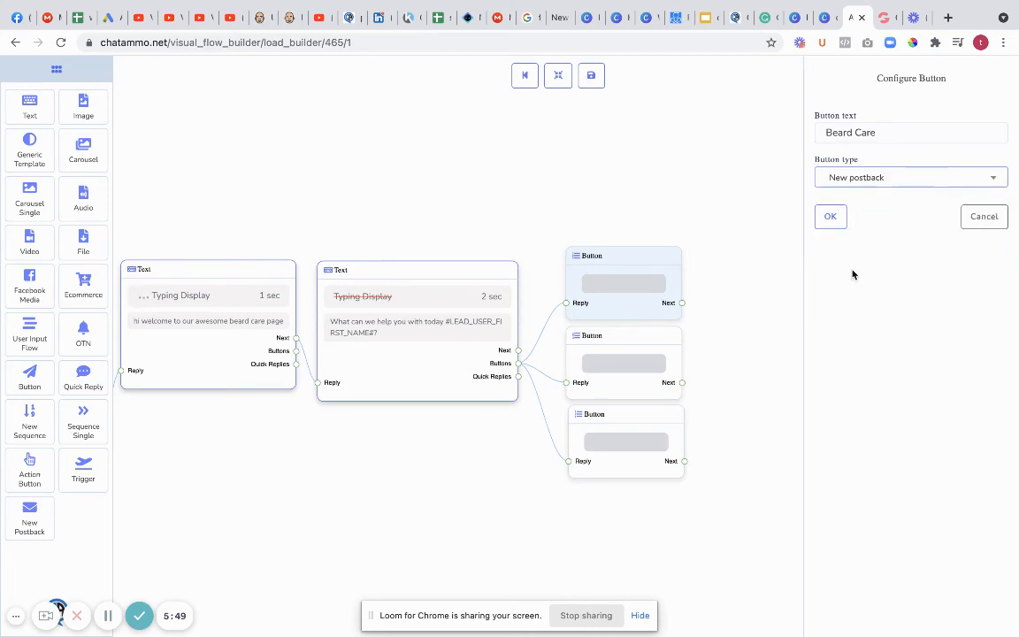
left_click(829, 218)
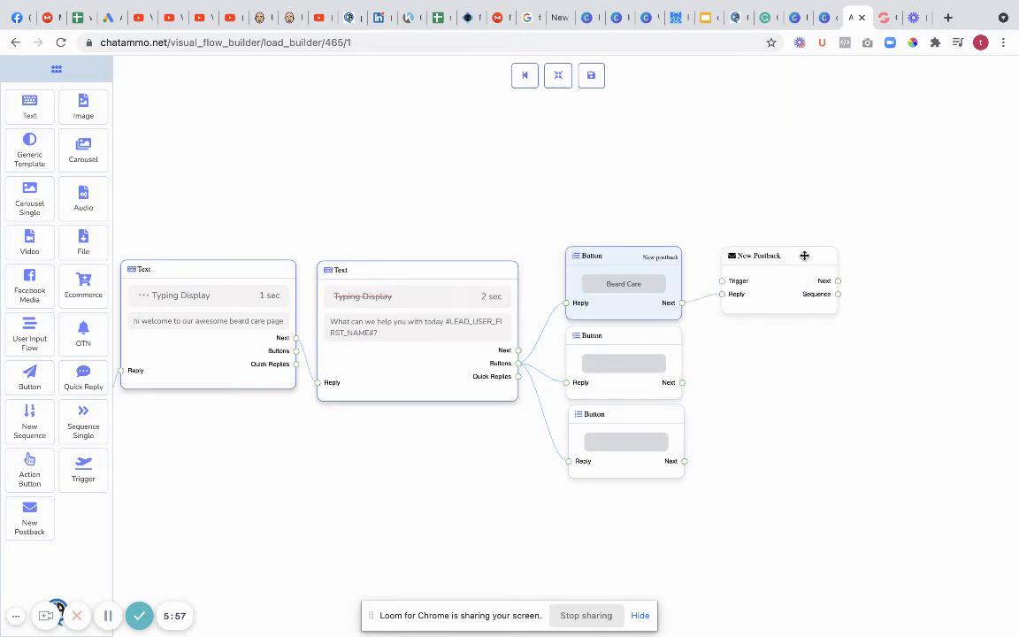
Title the New Postback block "beard care flow" and shift it slightly above the Beard Care button's row
left_click(764, 283)
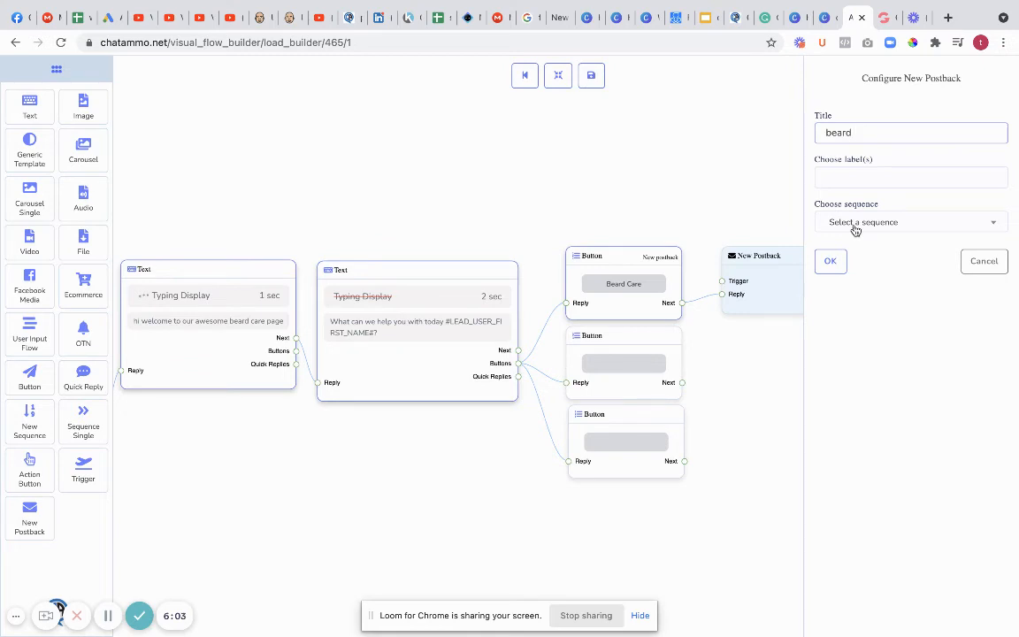
type("beard care flow")
left_click(830, 260)
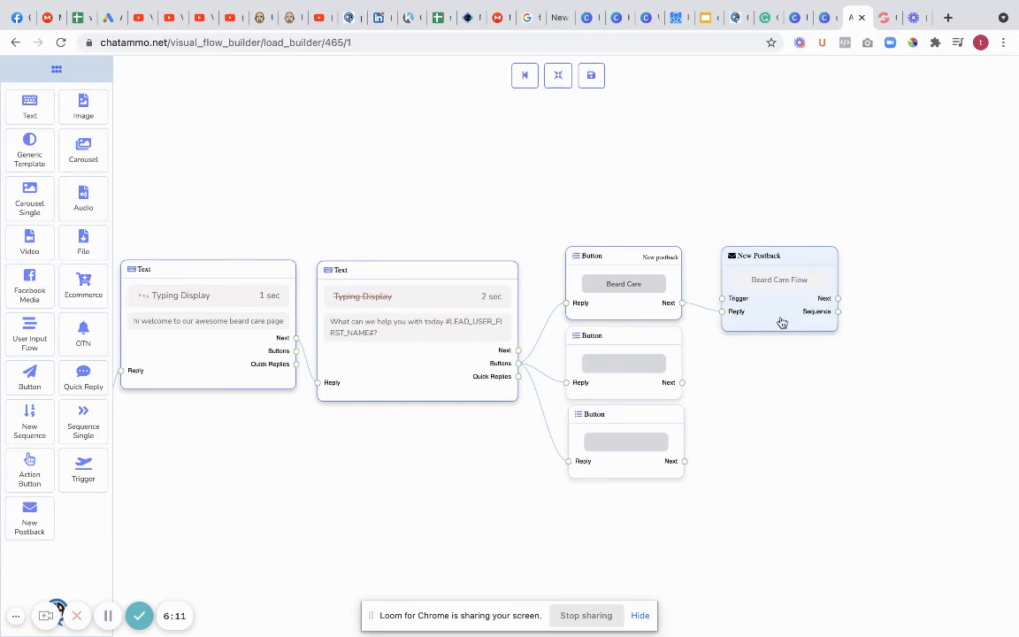
left_click_drag(782, 322, 771, 290)
Add an Image block with the "How To Connect Your Chatbot To Facebook" JPG, link the postback's Next output to its Reply, and place it nearer
left_click_drag(762, 382, 474, 412)
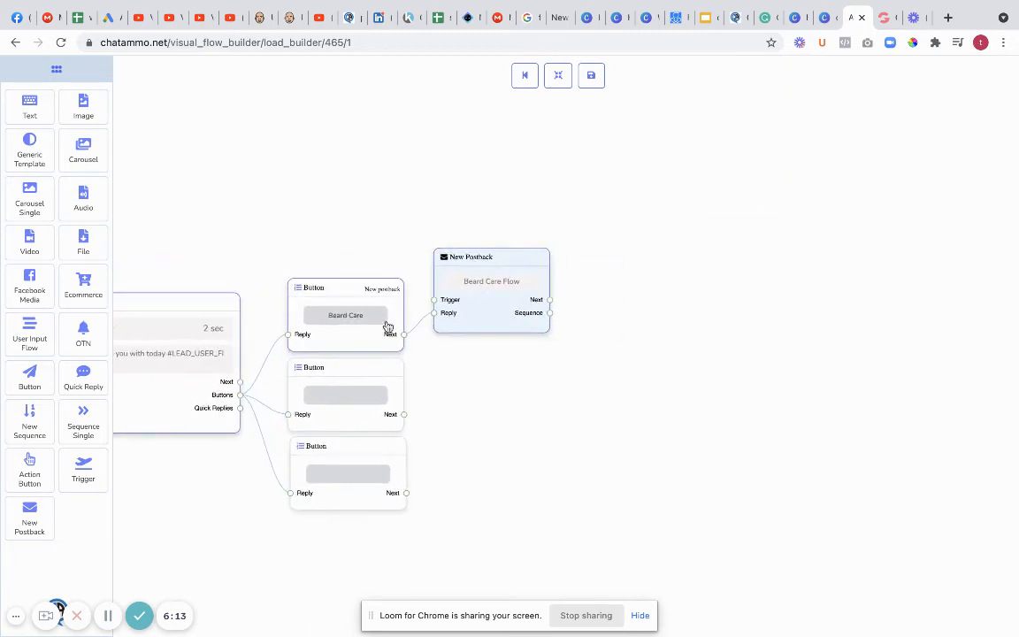
left_click_drag(93, 104, 653, 241)
left_click(698, 298)
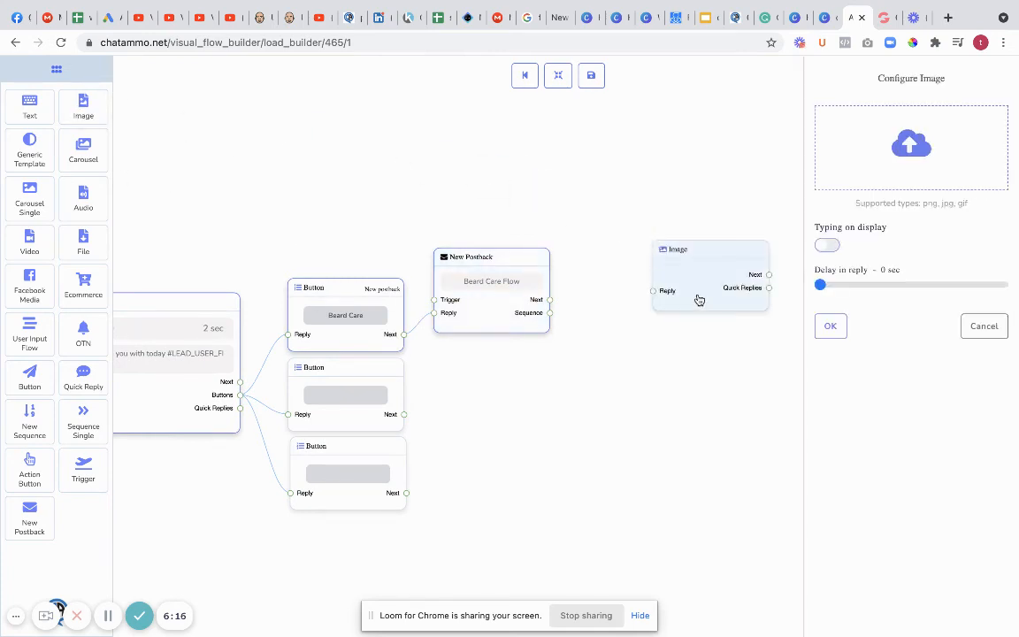
left_click(931, 155)
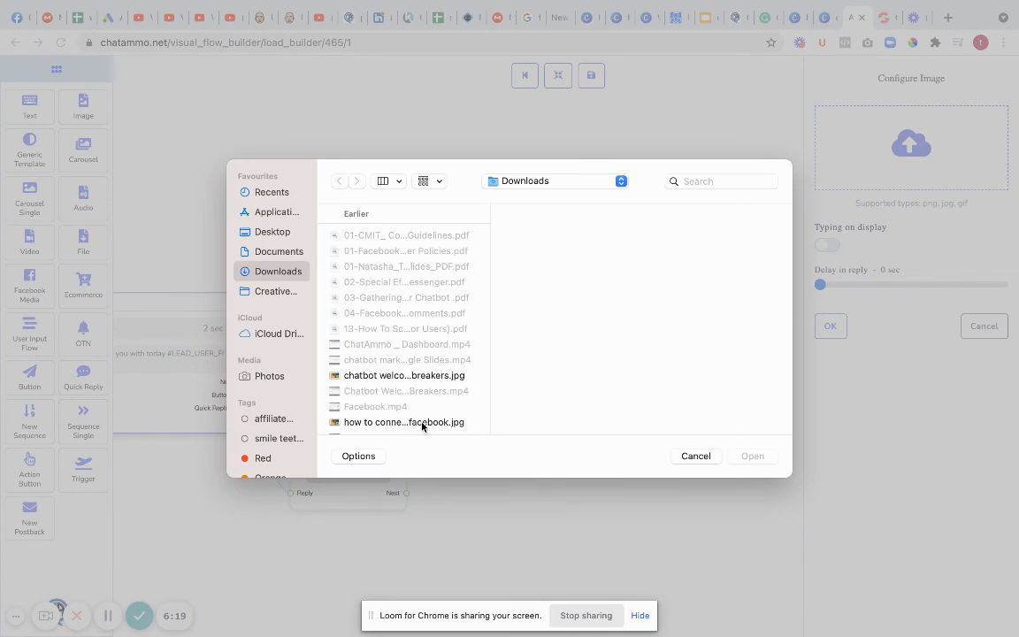
left_click(422, 423)
left_click(751, 455)
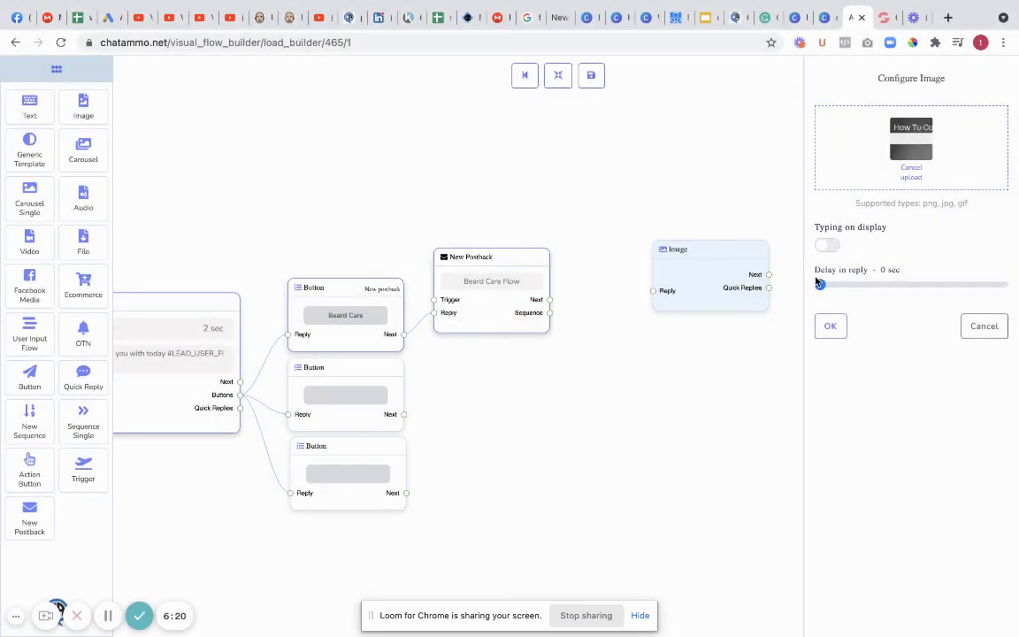
left_click(836, 330)
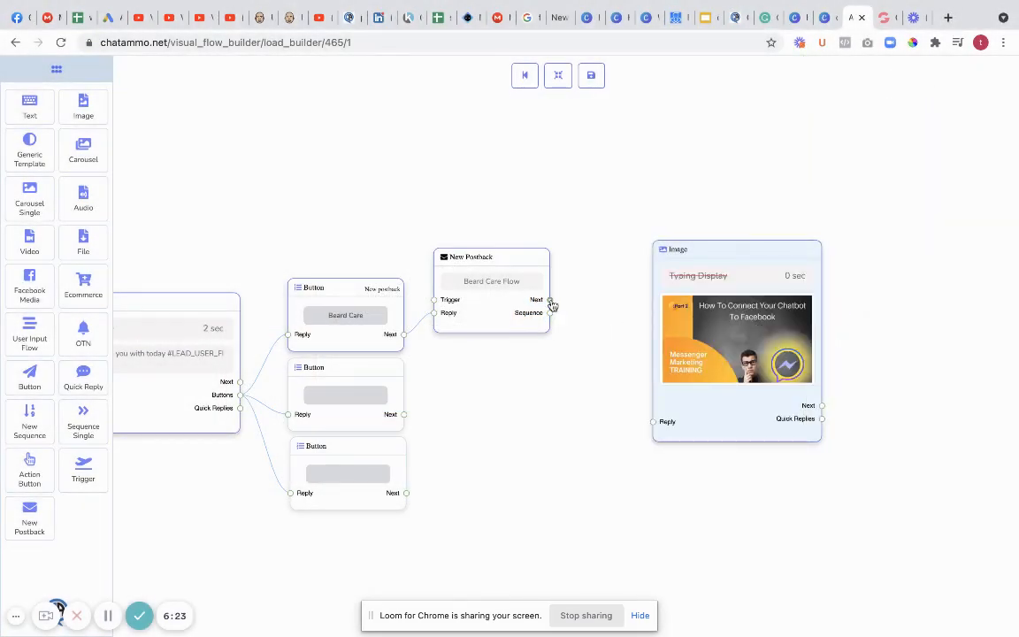
left_click_drag(550, 301, 656, 430)
left_click_drag(757, 252, 692, 171)
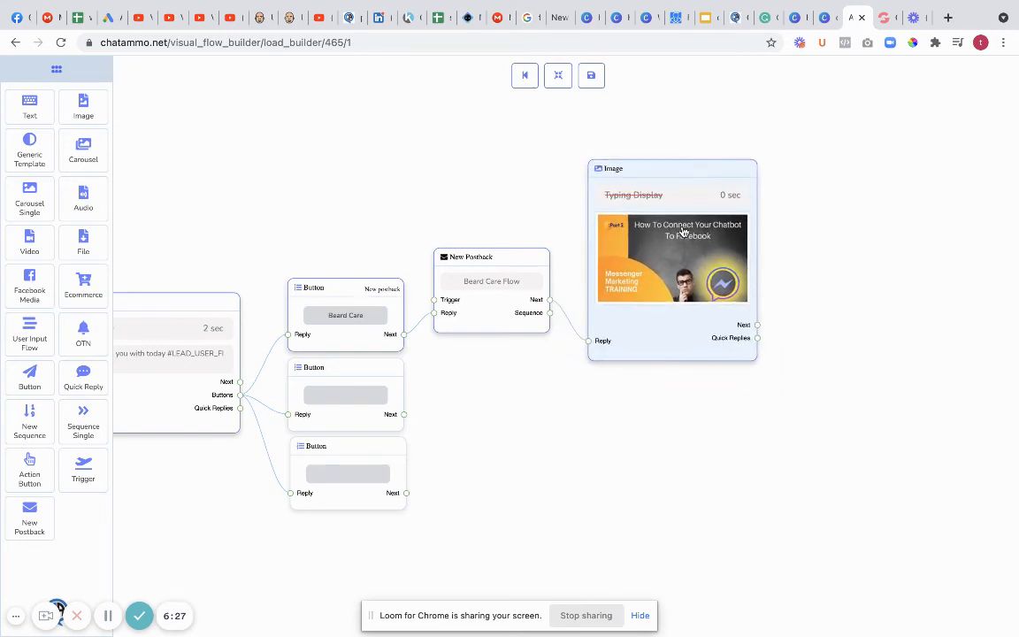
left_click(344, 395)
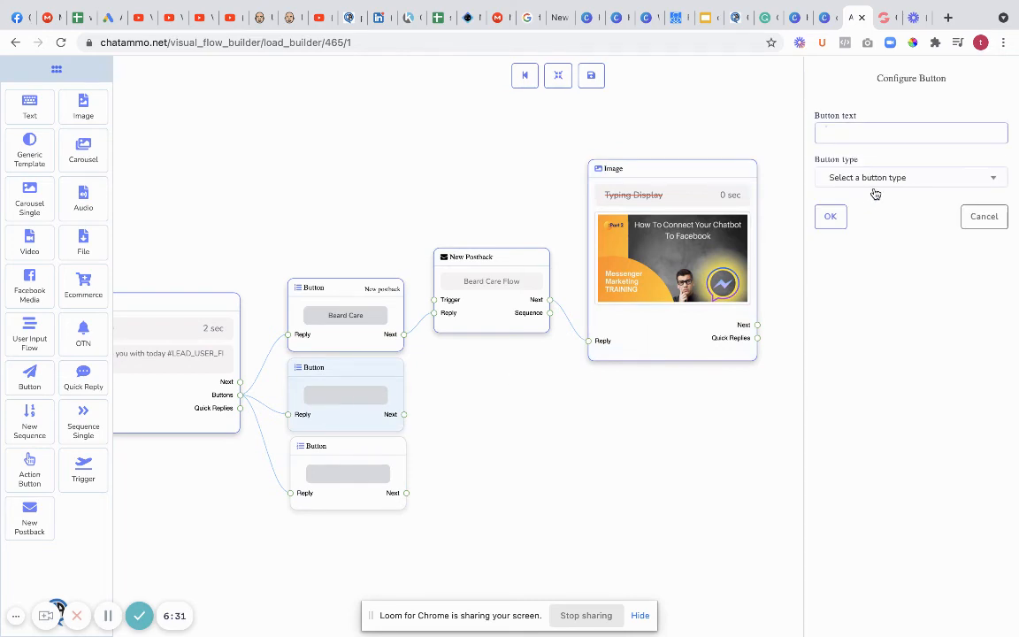
type("website")
left_click(908, 180)
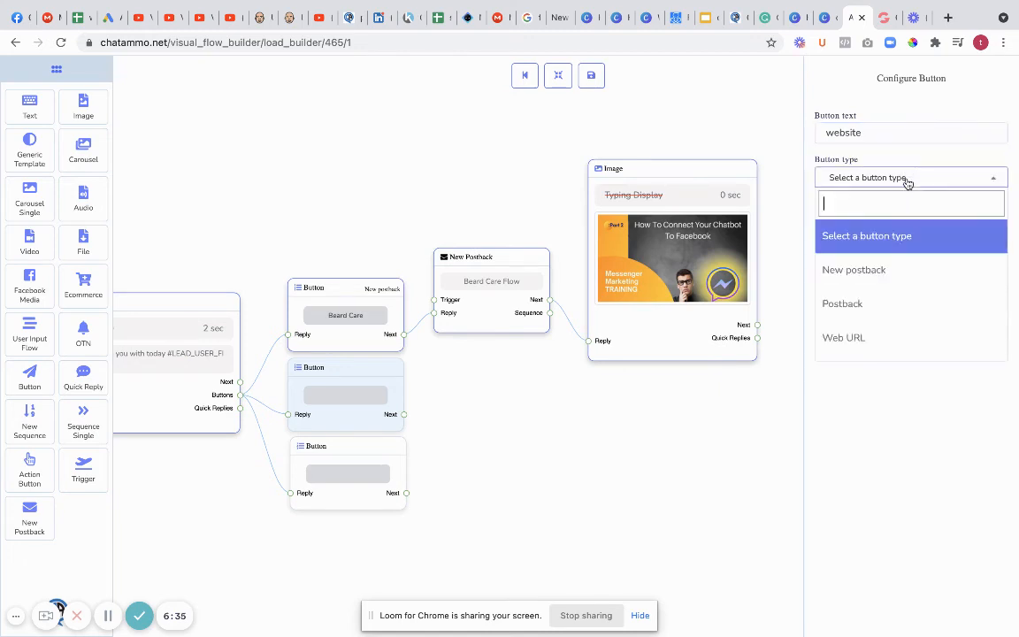
left_click(879, 337)
left_click(850, 223)
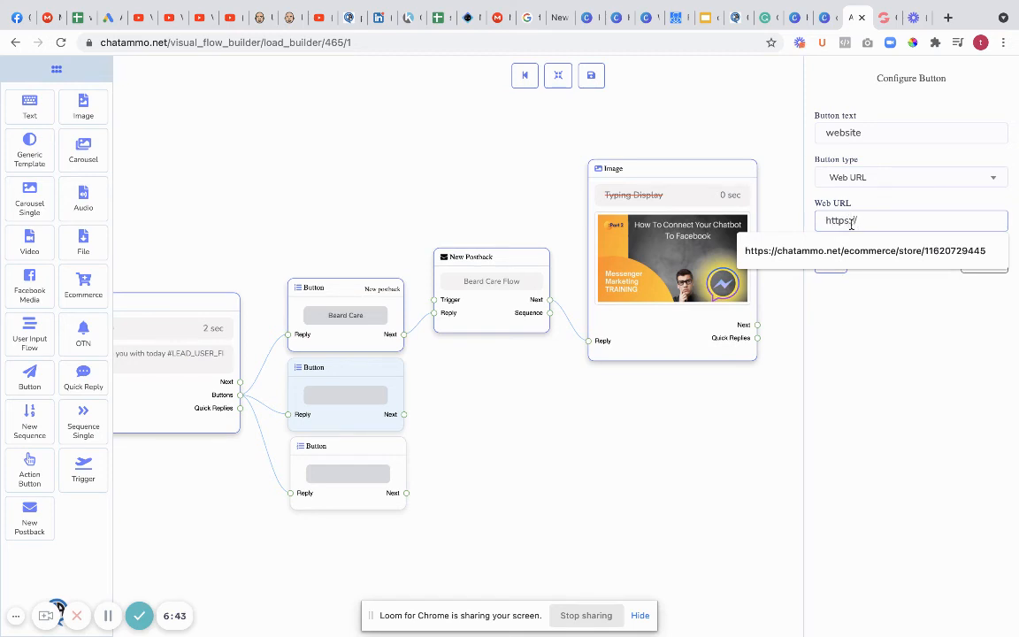
type("google.c")
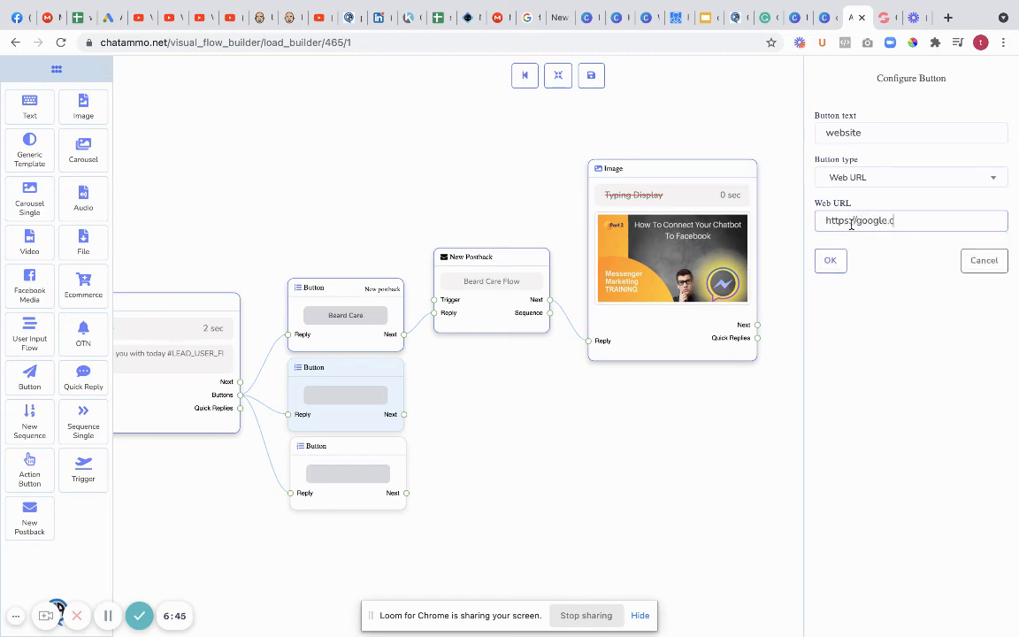
type("om")
left_click(829, 260)
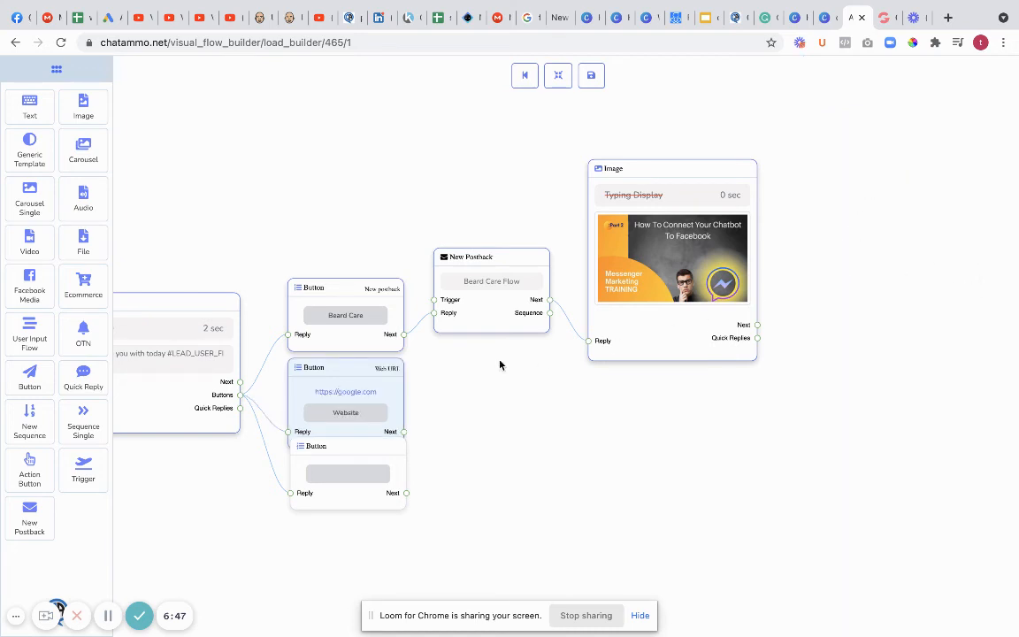
left_click_drag(364, 365, 373, 359)
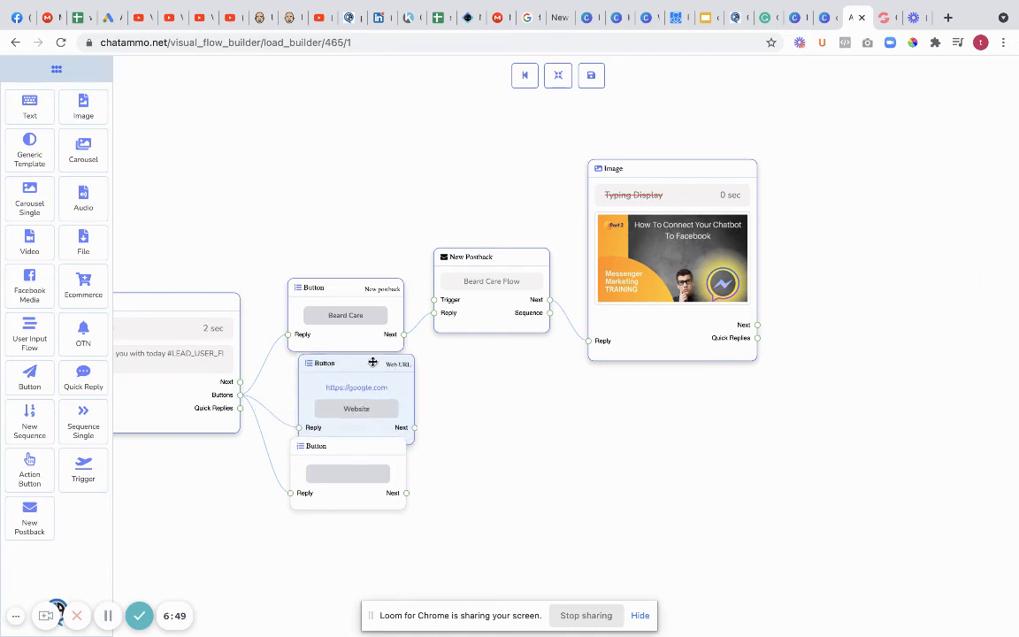
left_click_drag(367, 459, 372, 480)
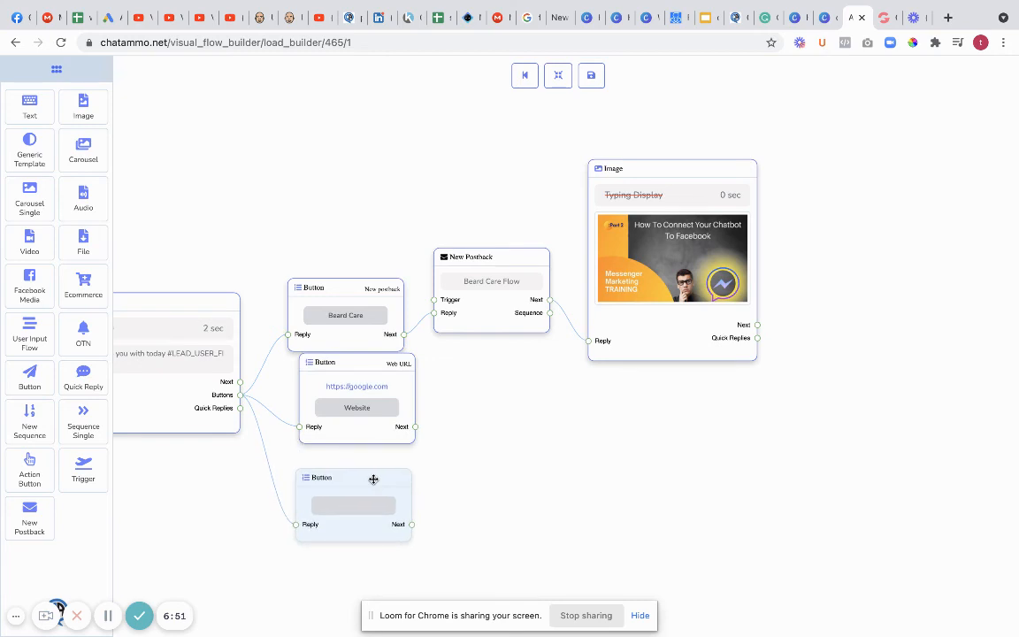
Configure the lowest Button block with the text "Facebook group", type Web URL and the address facebook.com
left_click_drag(456, 461, 530, 282)
left_click(426, 326)
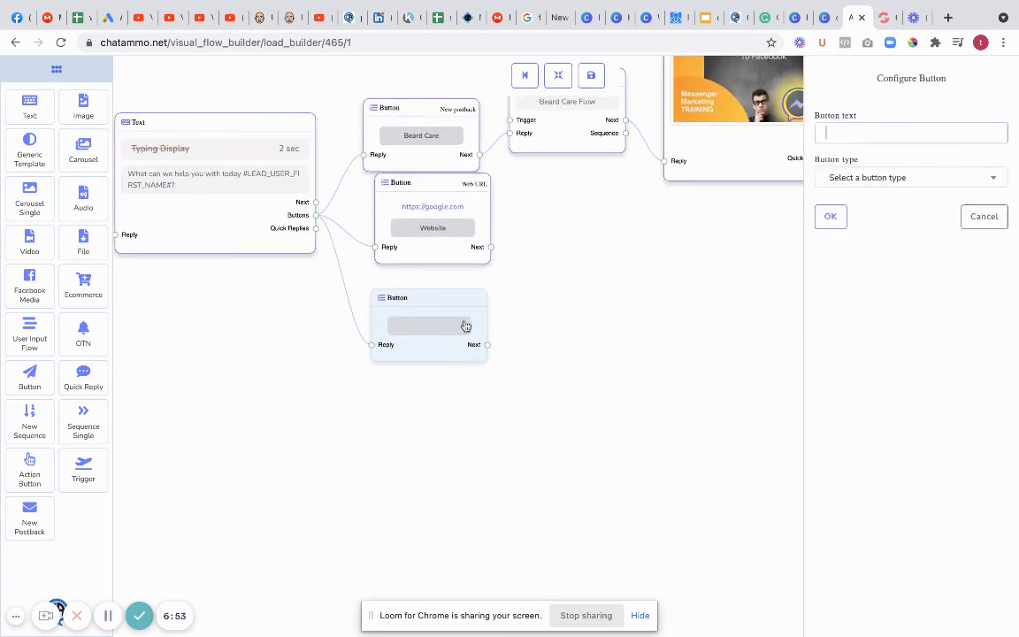
type("Face")
type("book boo")
type("gr")
type("oup")
left_click(854, 180)
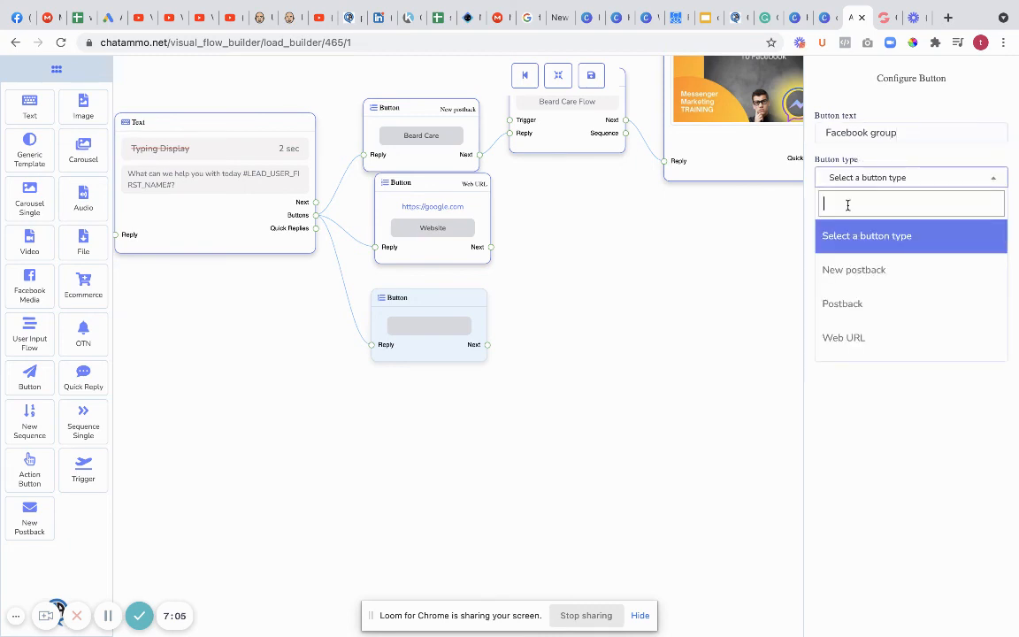
left_click(863, 338)
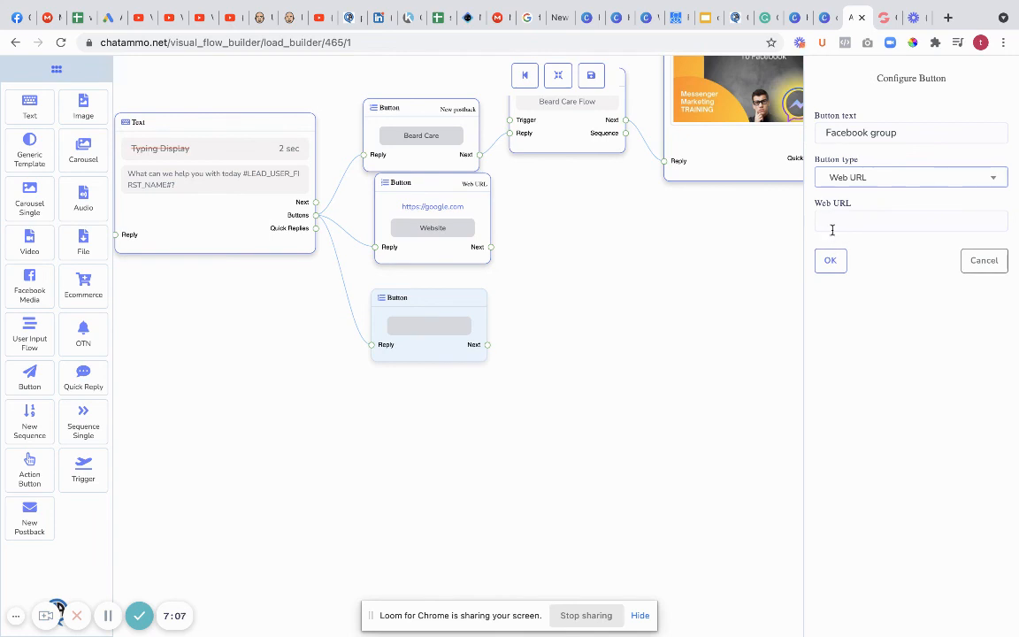
left_click(832, 226)
type("faceb")
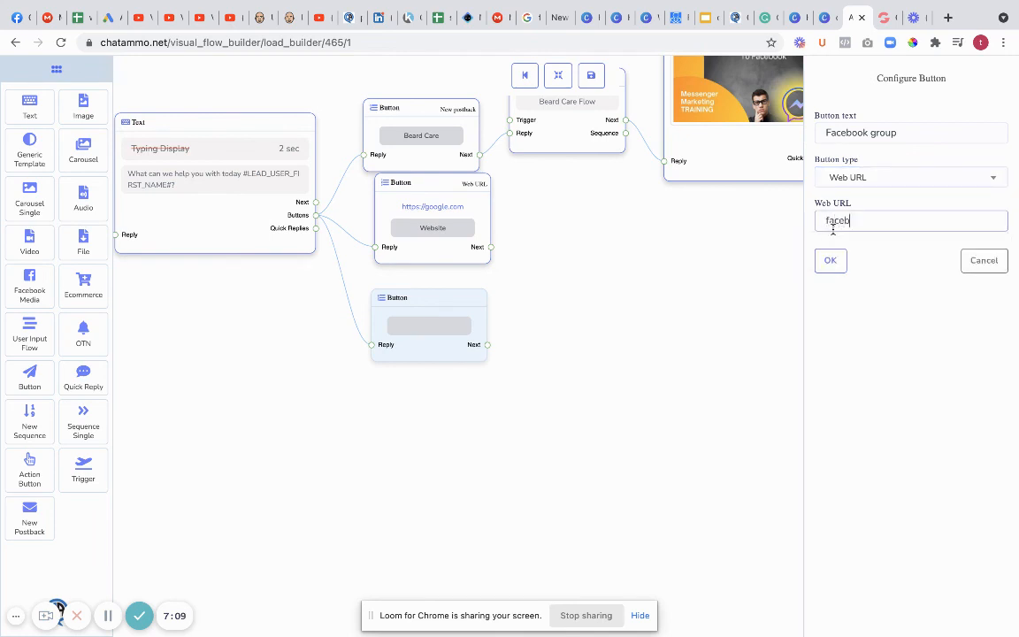
type("ook.com")
left_click(828, 261)
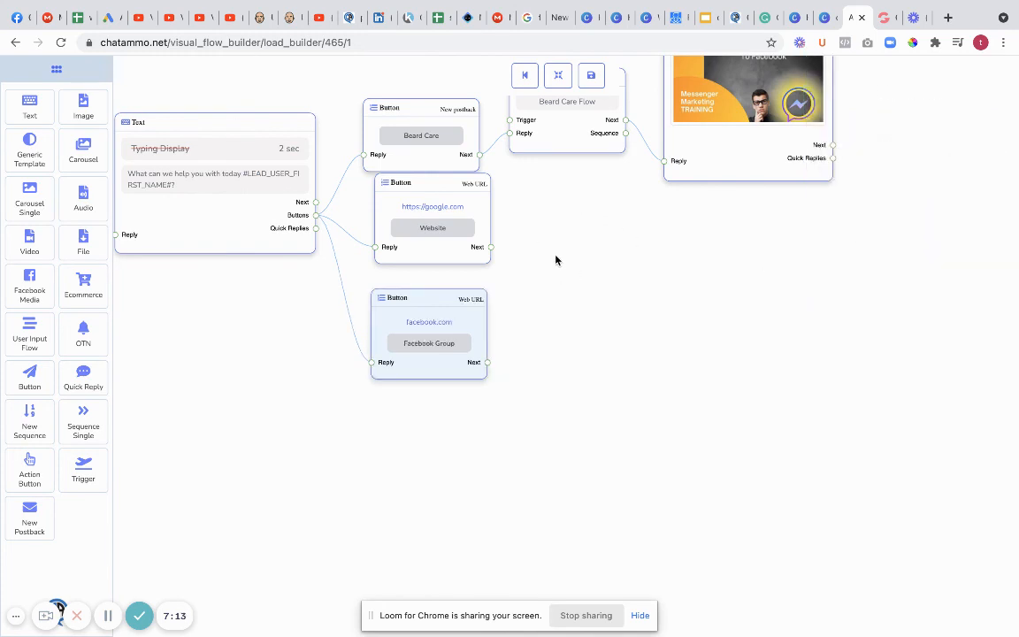
Auto-arrange all blocks of the flow in a tidy layout and save the flow
scroll(555, 258, "down", 5)
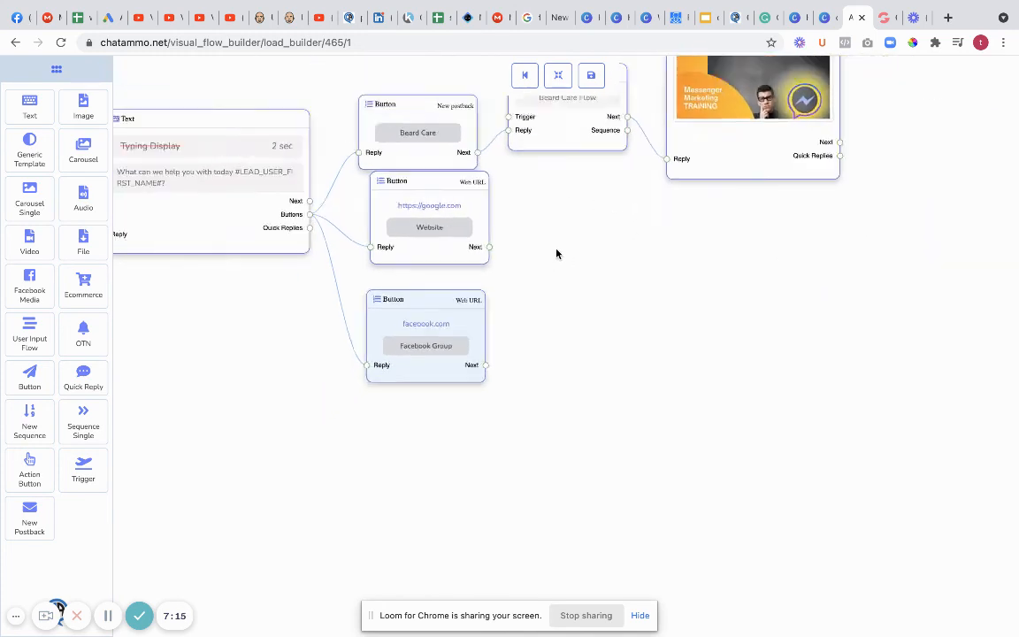
left_click_drag(309, 266, 504, 343)
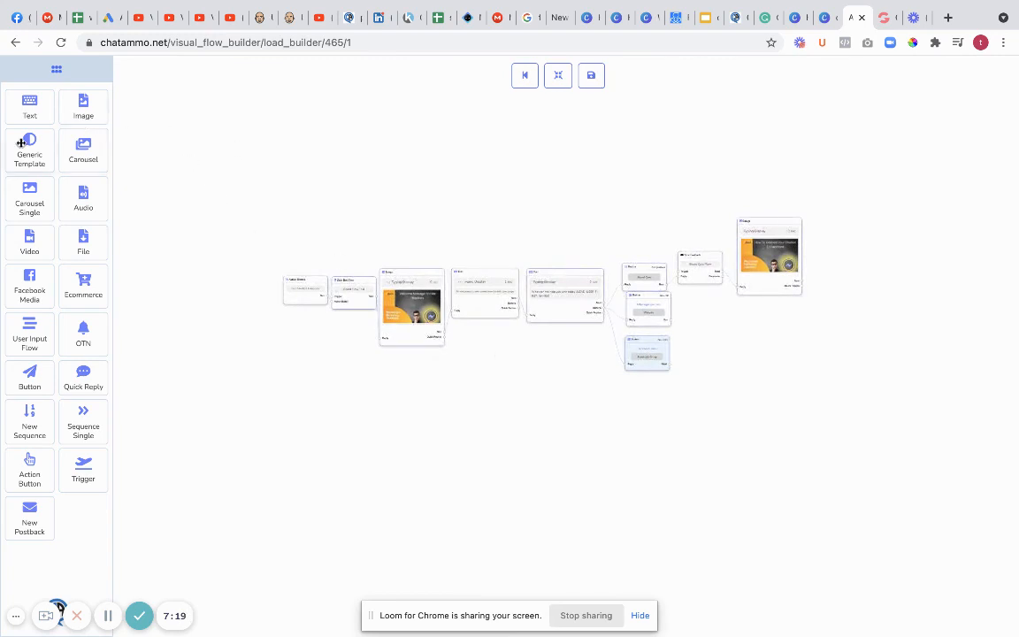
scroll(241, 178, "down", 2)
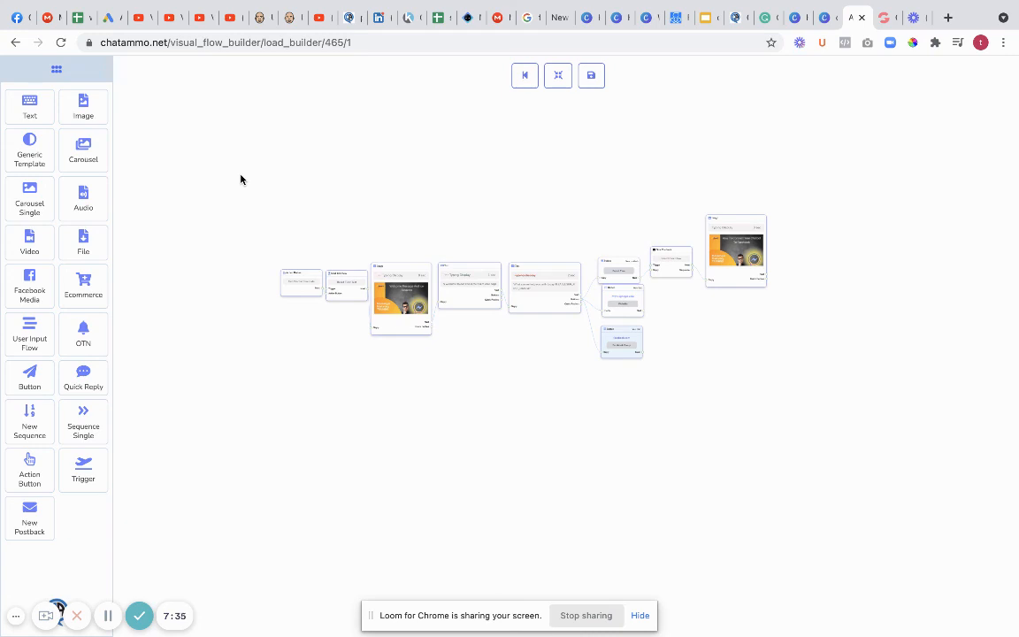
left_click(558, 78)
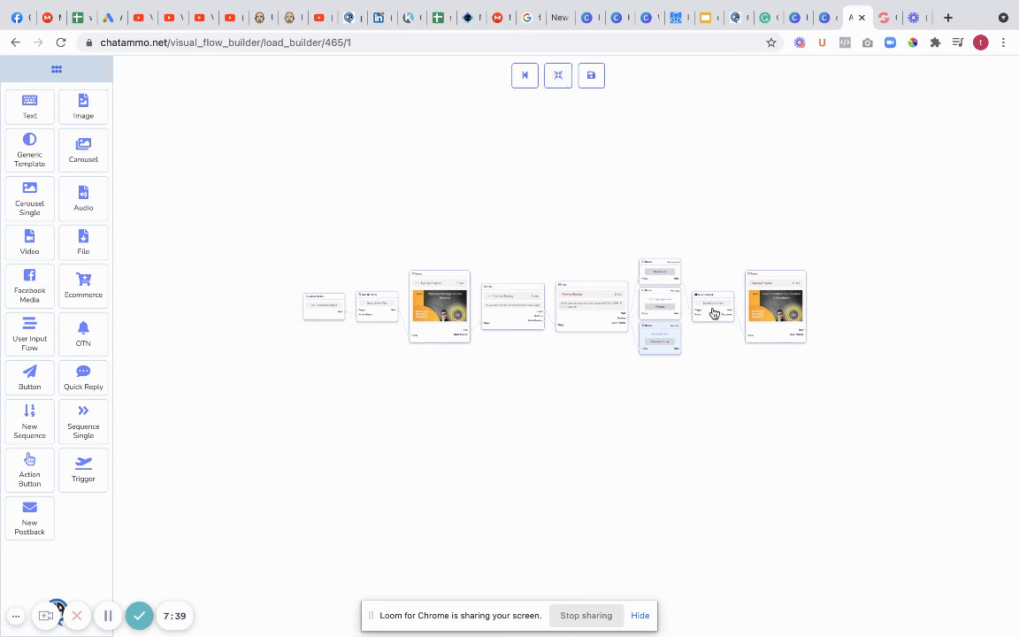
left_click(592, 79)
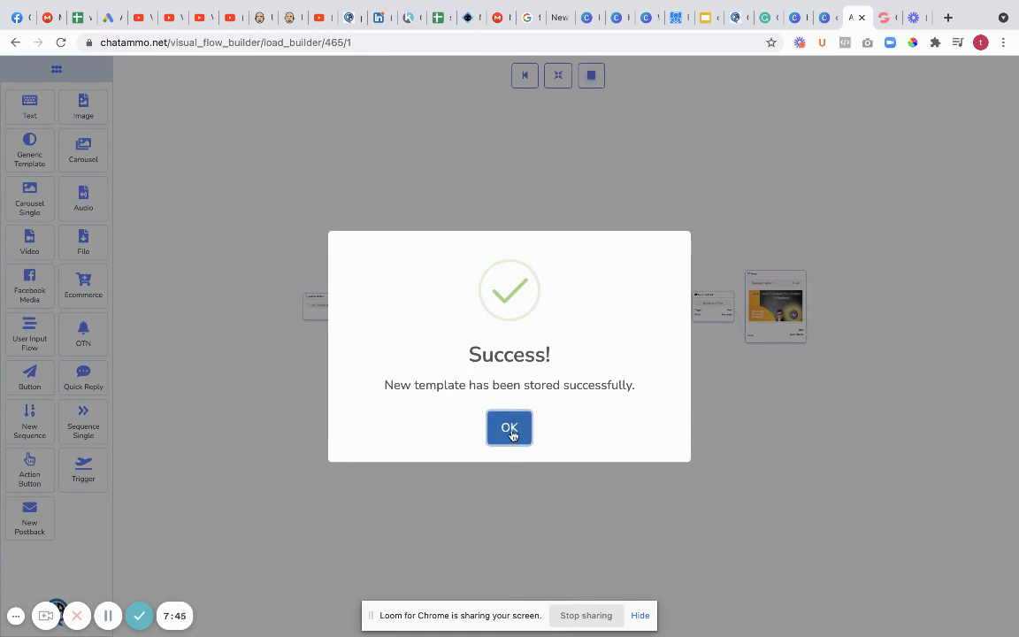
left_click(509, 430)
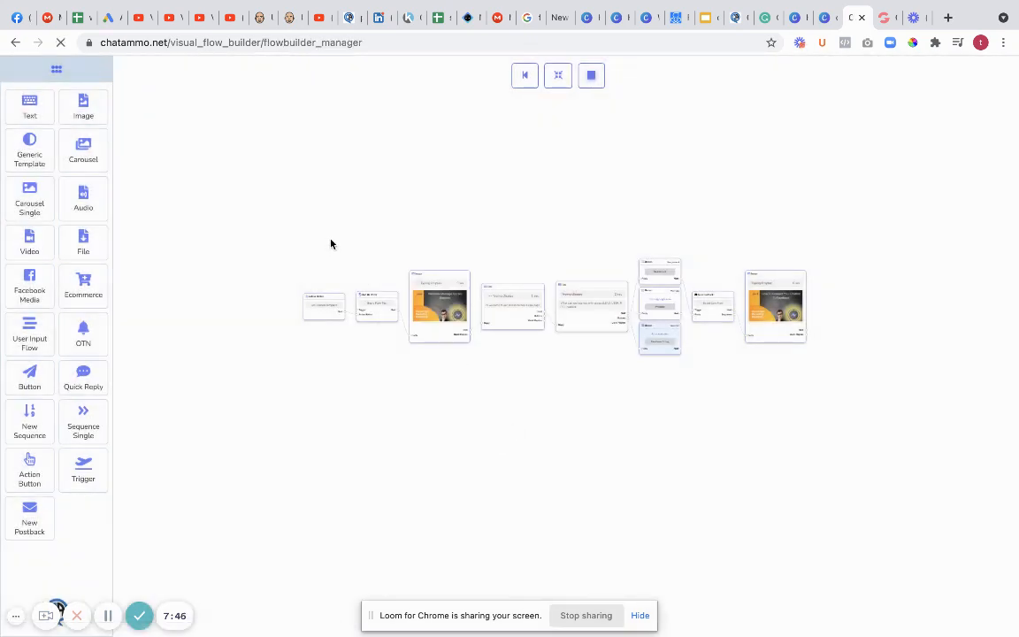